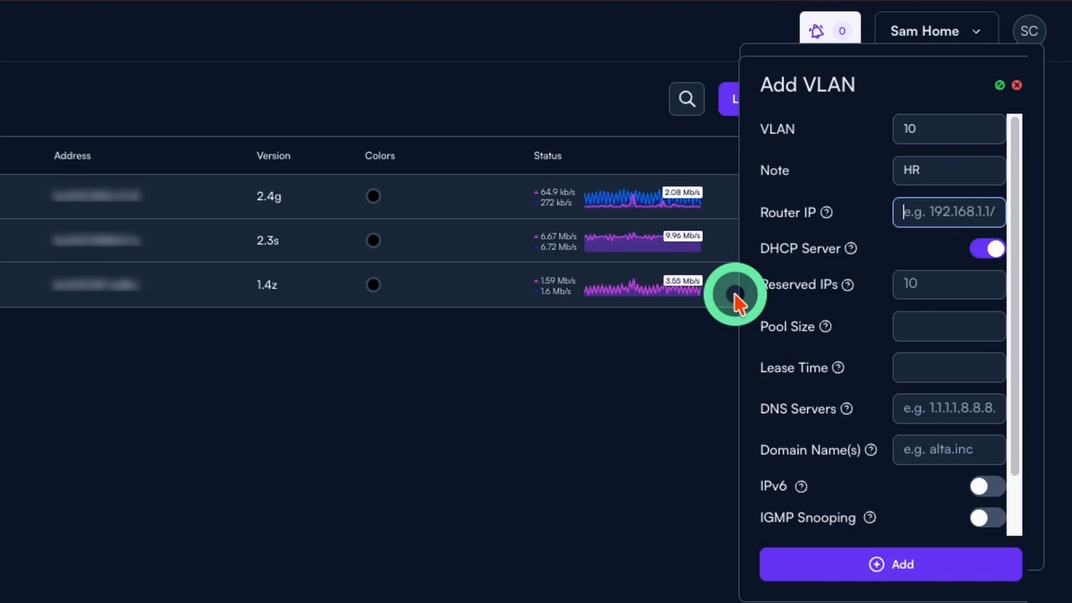
Step: Set the router IP of the HR VLAN to 192.168.10.1/28
type("192.168")
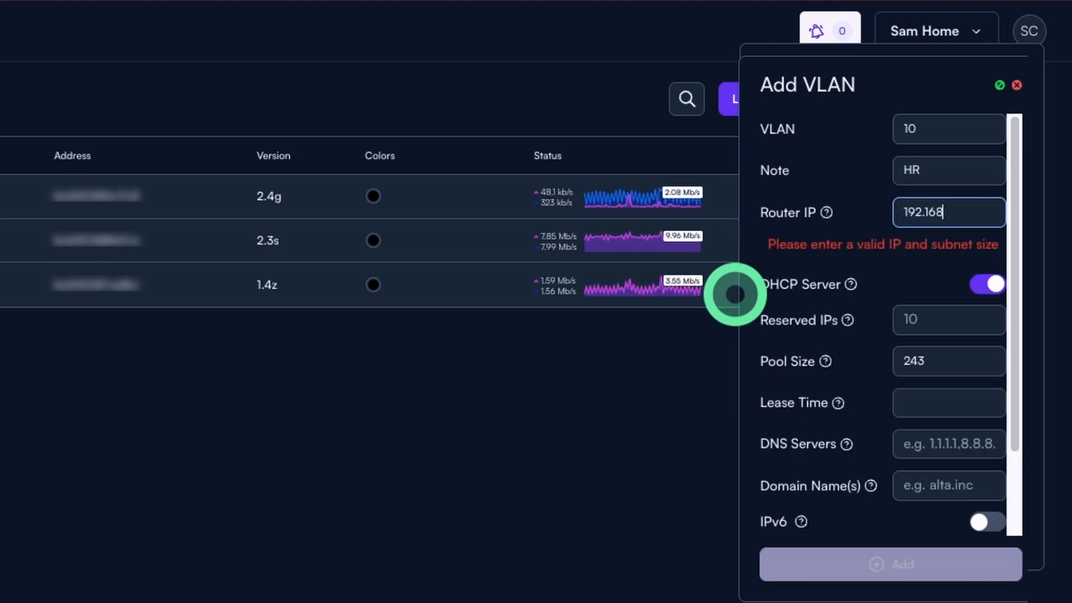
type(".10.1/")
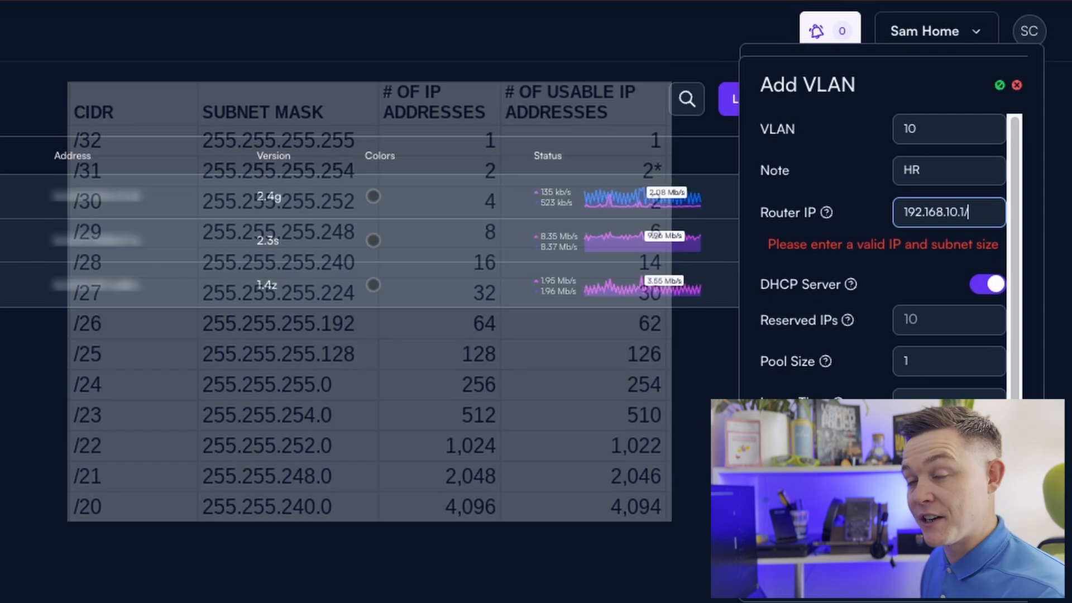
type("28")
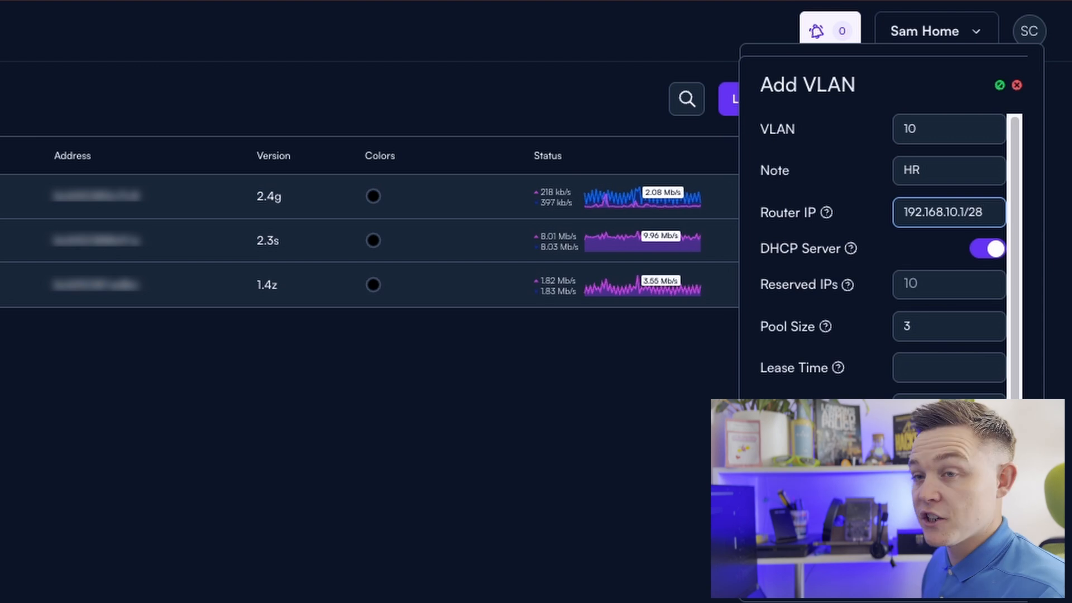
left_click(990, 247)
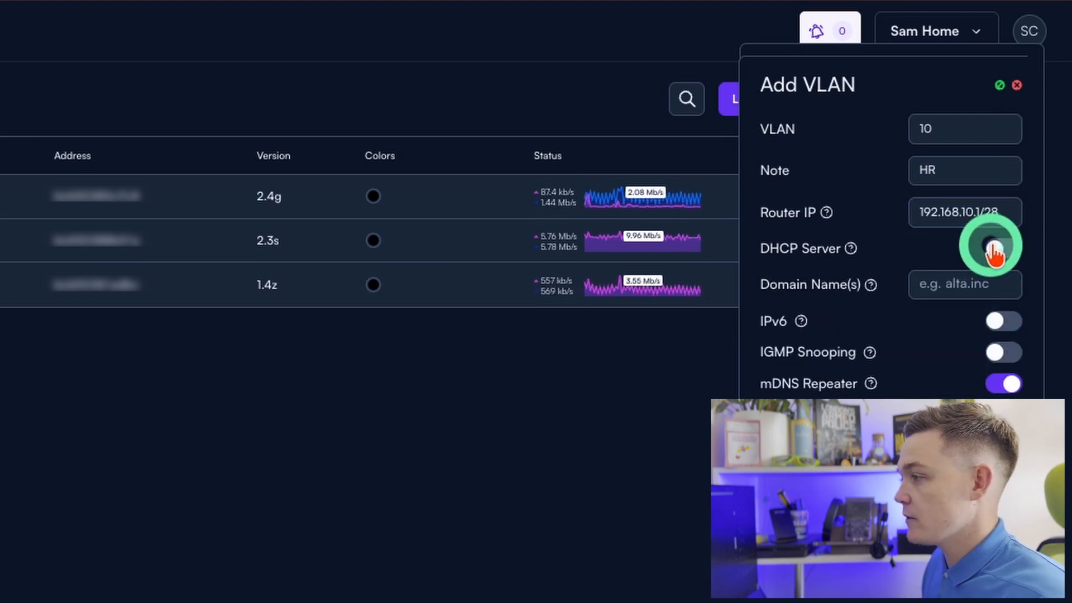
left_click(992, 249)
left_click(990, 249)
left_click(990, 250)
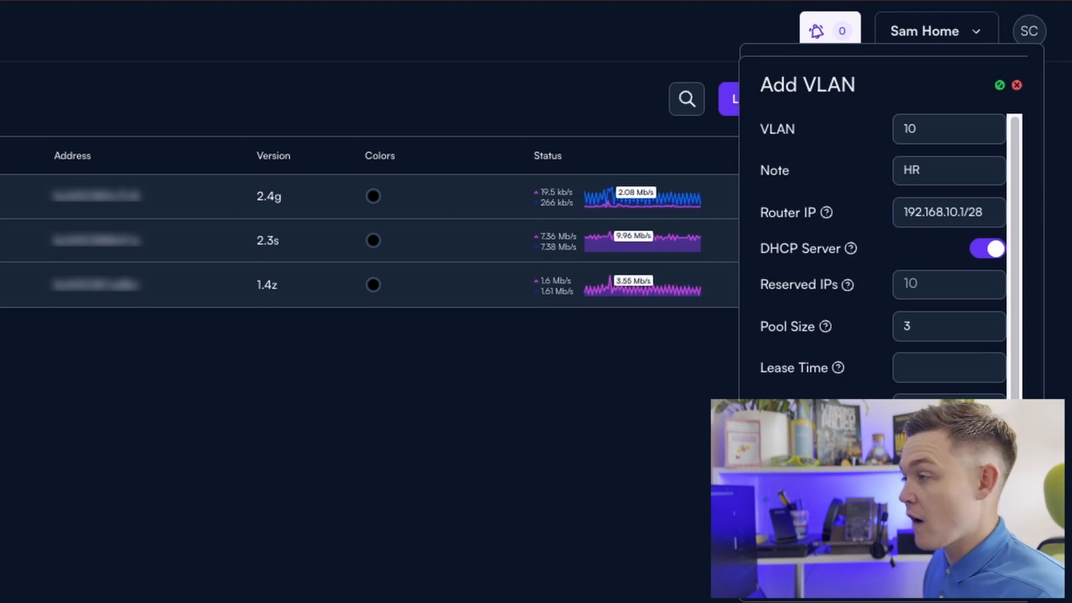
Step: Set the HR VLAN's reserved IPs to 1 and its DNS servers to 1.1.1.1,9.9.9.9
left_click(951, 289)
type("1")
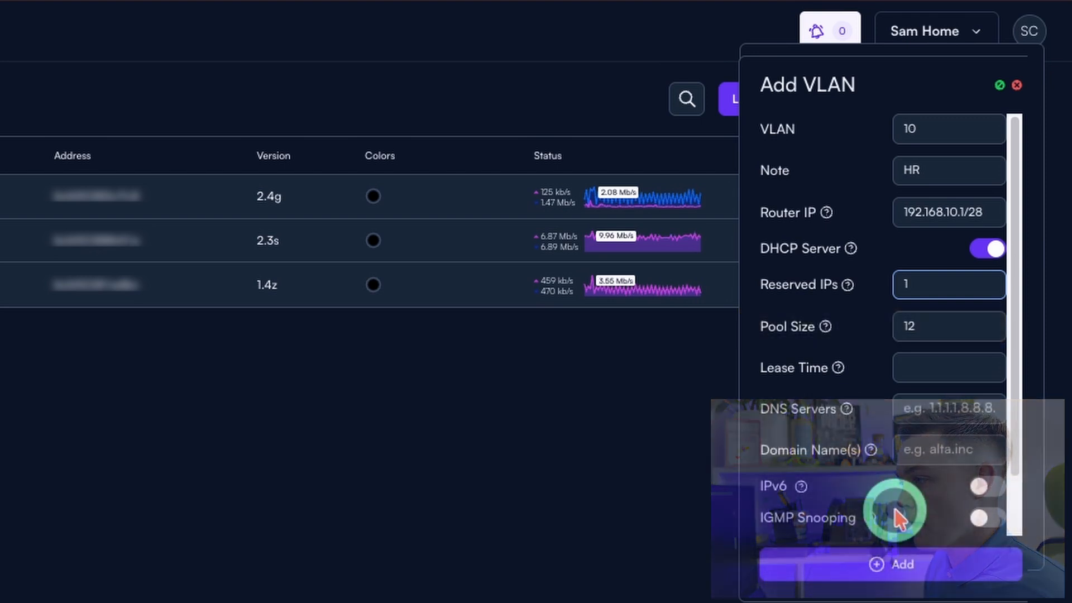
left_click(934, 399)
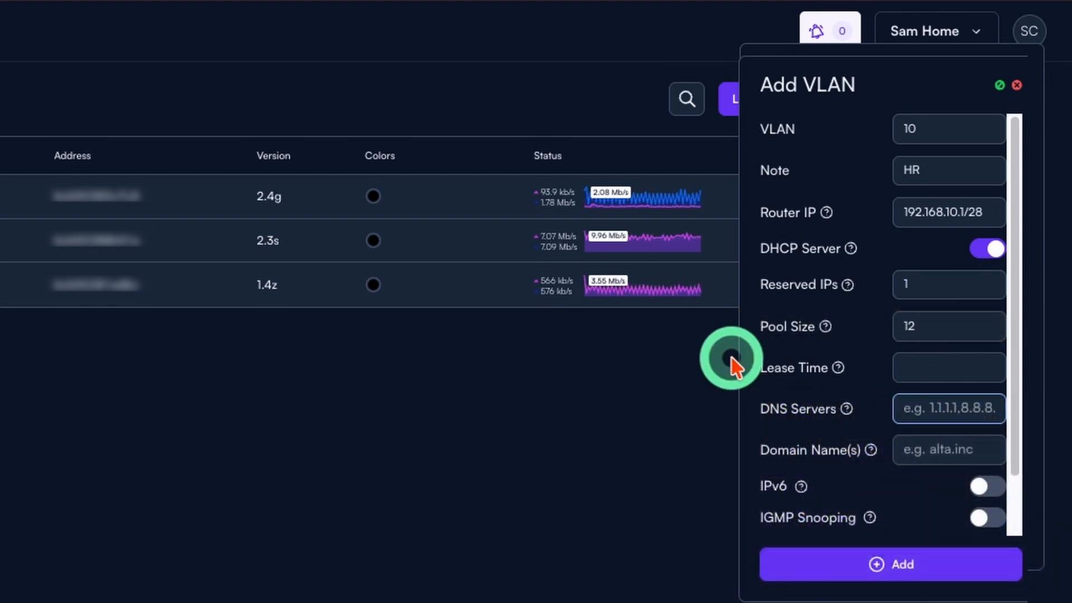
type("1.1.1.")
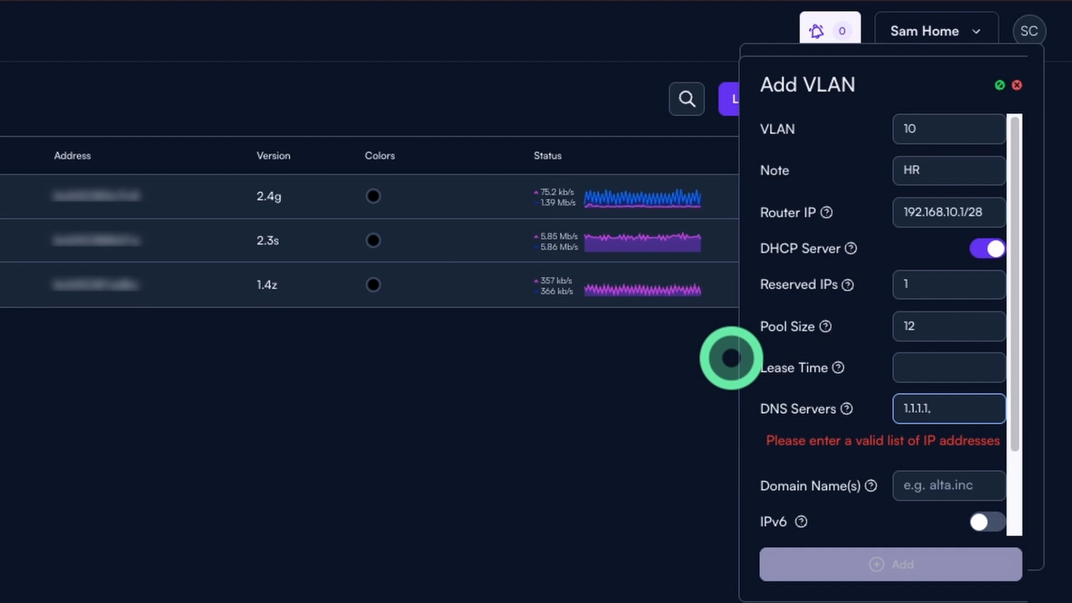
type("1,9.9.9.9")
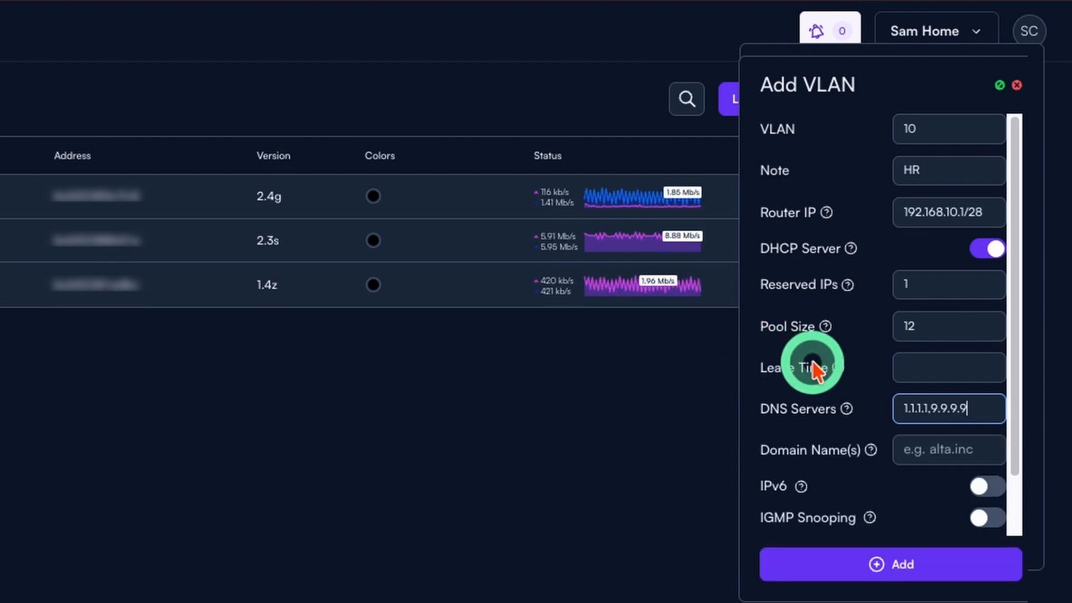
Step: Add the configured HR VLAN to the router and check for it in the router's VLAN list
scroll(815, 364, "down", 2)
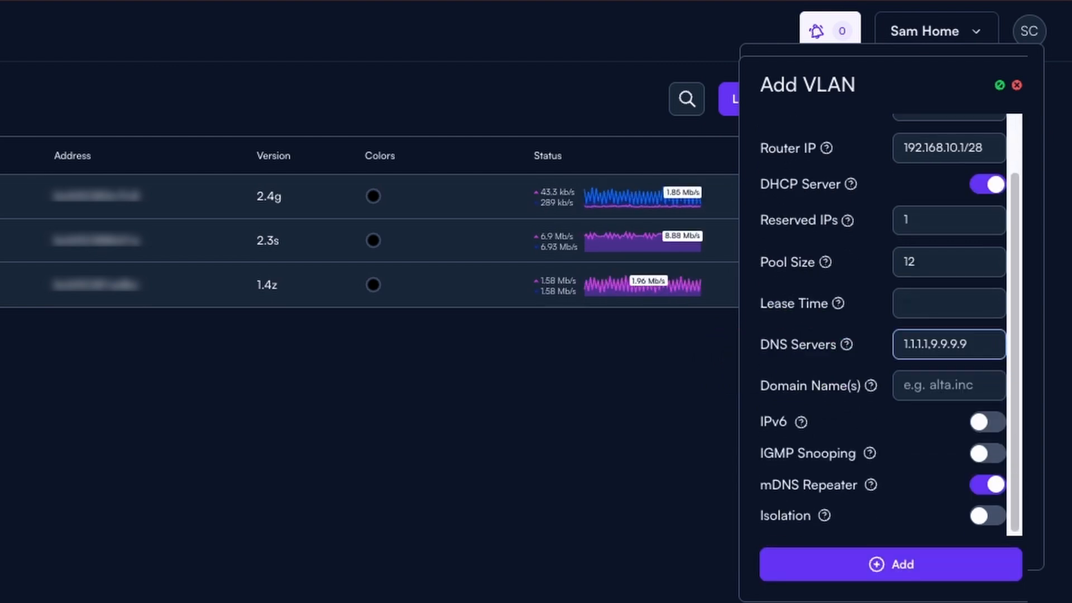
left_click(880, 565)
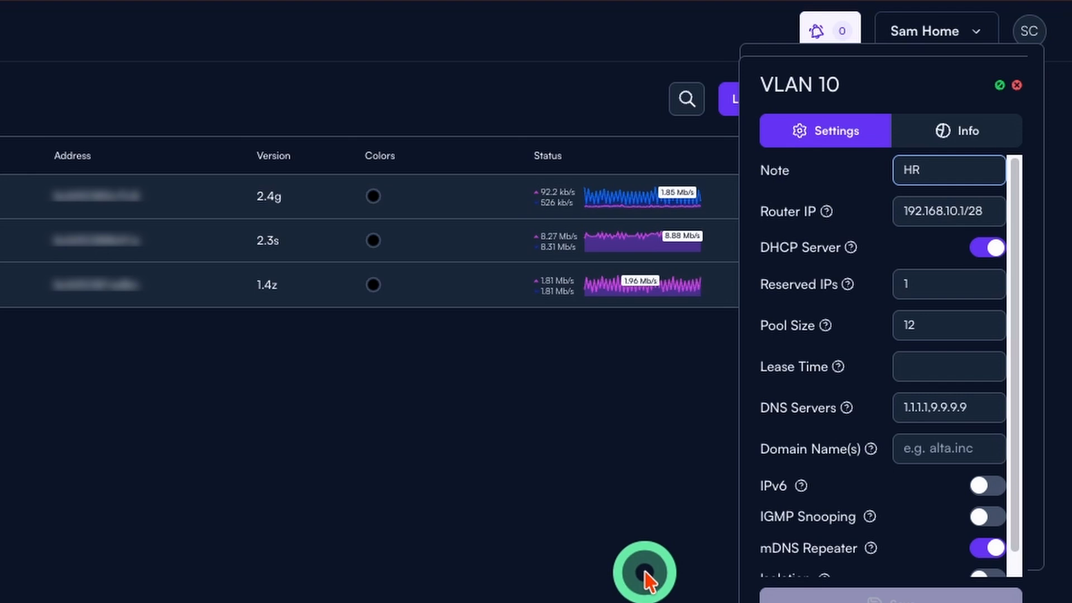
left_click(1016, 85)
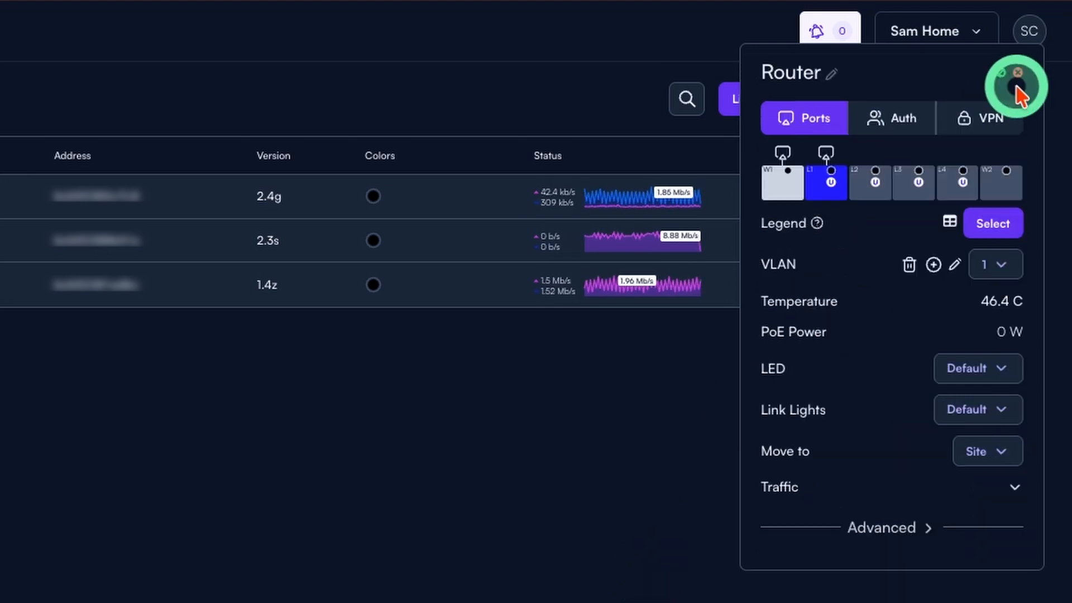
left_click(992, 265)
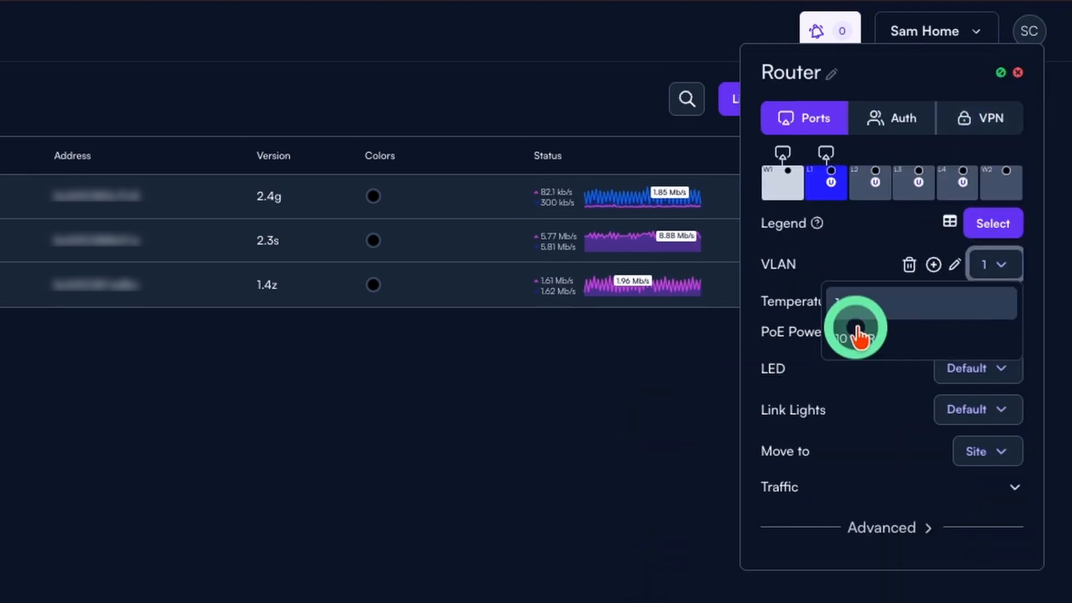
left_click(844, 513)
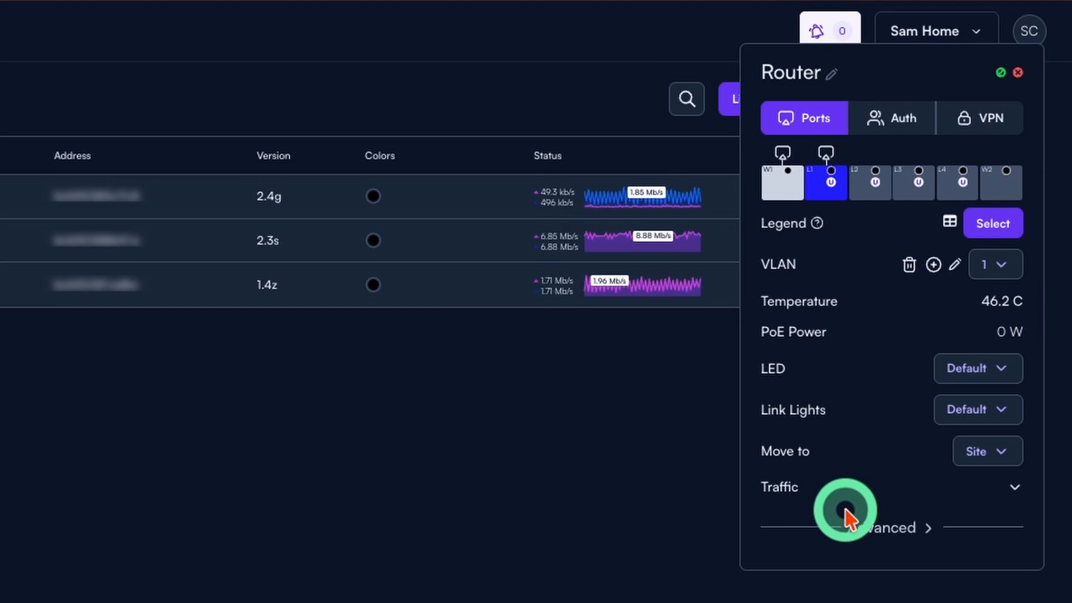
Step: Start a new VLAN with ID 11, the note Finance and the router IP 192.168.11.1/28
left_click(934, 265)
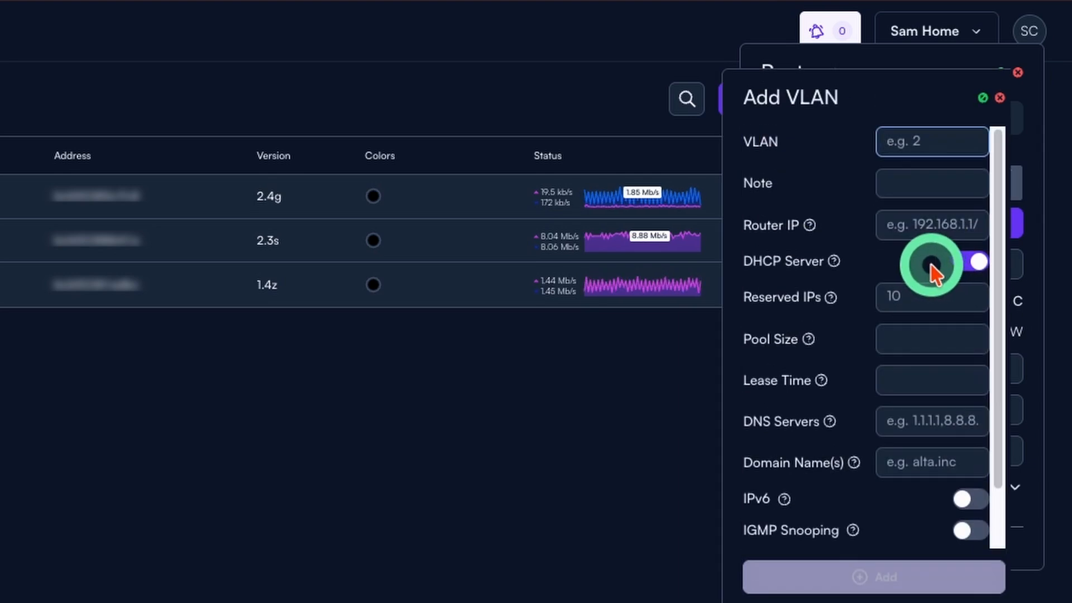
left_click(923, 144)
type("11")
key("Tab")
type("Finance")
left_click(901, 246)
type("192.168.11.1/28")
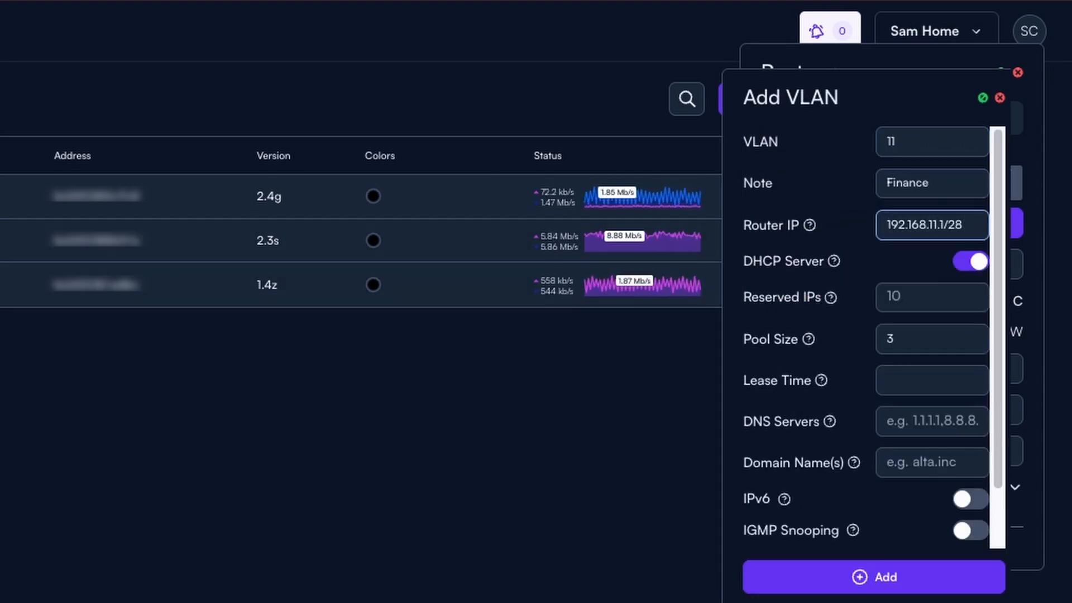
Step: Give the Finance VLAN 1 reserved IP and the DNS servers 1.1.1.1,9.9.9.9, and add it to the router
left_click(911, 297)
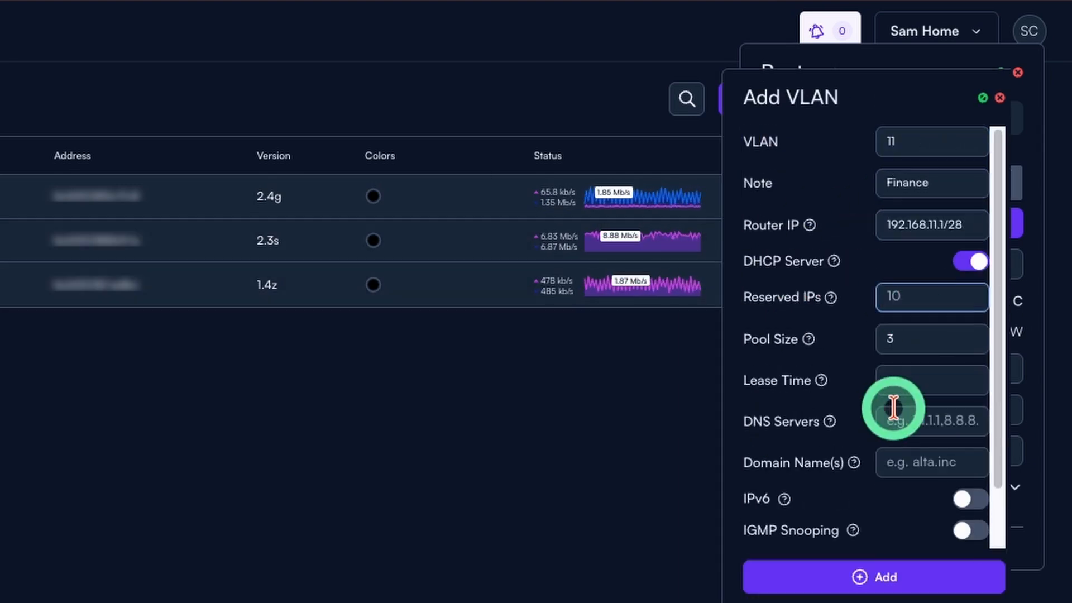
type("1")
left_click(917, 416)
type("1.1.1.1,9.9.9.9")
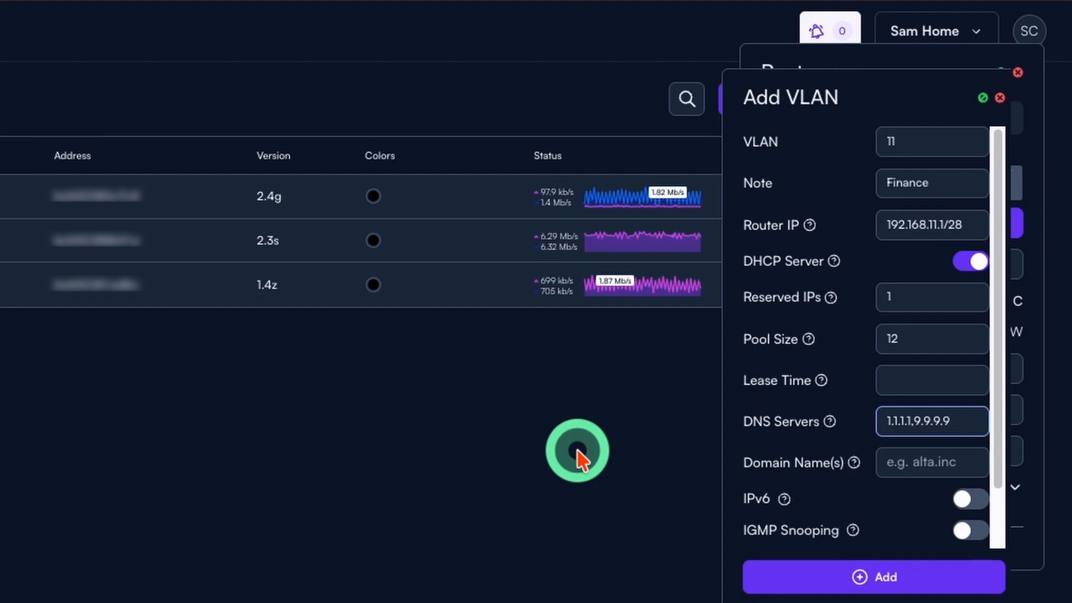
left_click(869, 576)
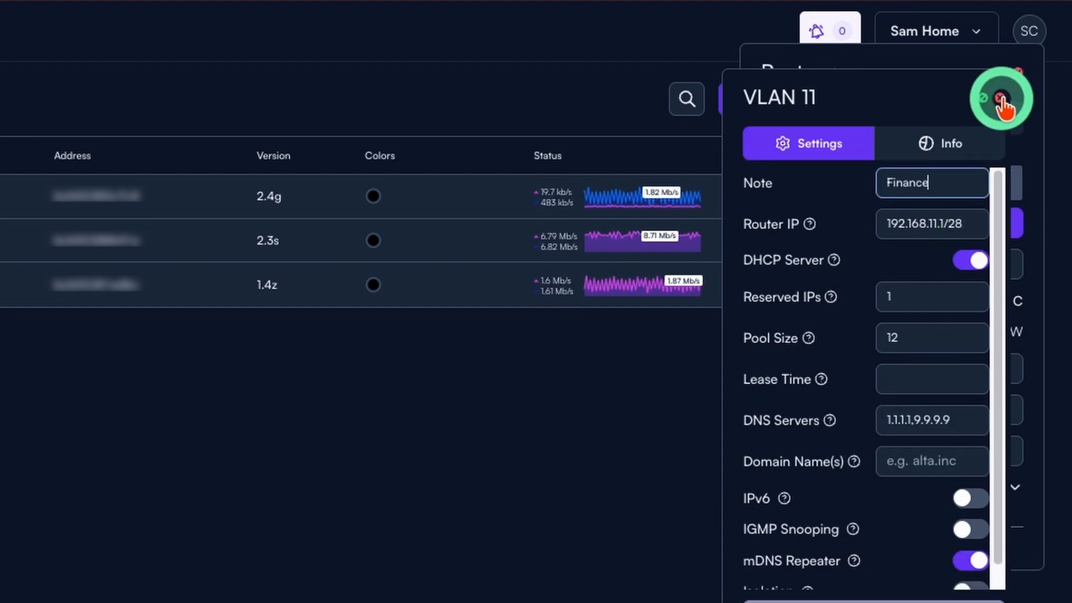
left_click(1002, 99)
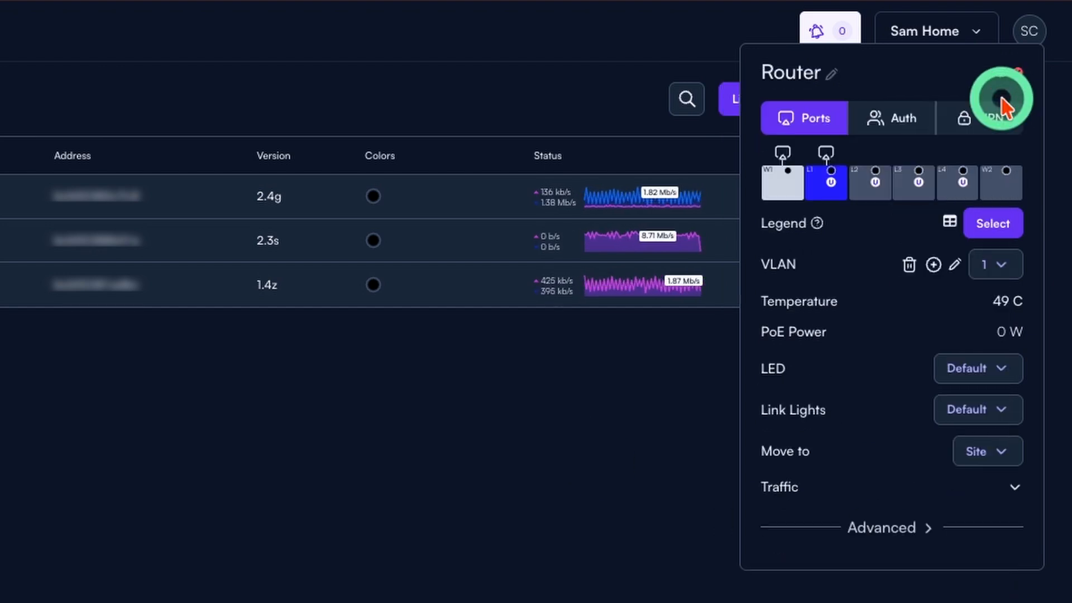
Step: Start a new VLAN with ID 12, the note Sales and the router IP 192.168.12.1/26
left_click(933, 265)
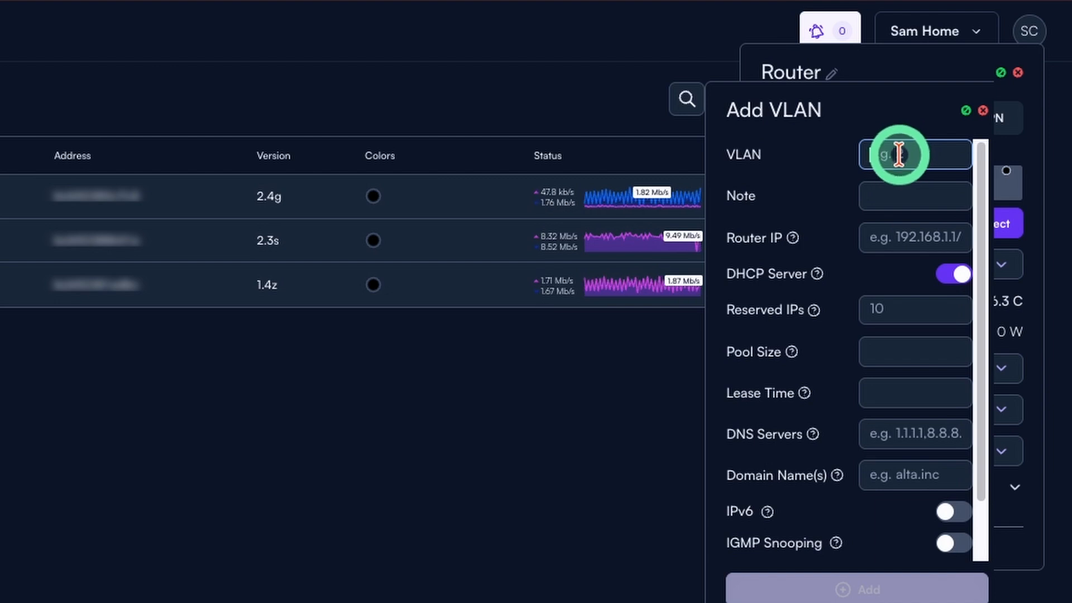
type("12")
left_click(883, 198)
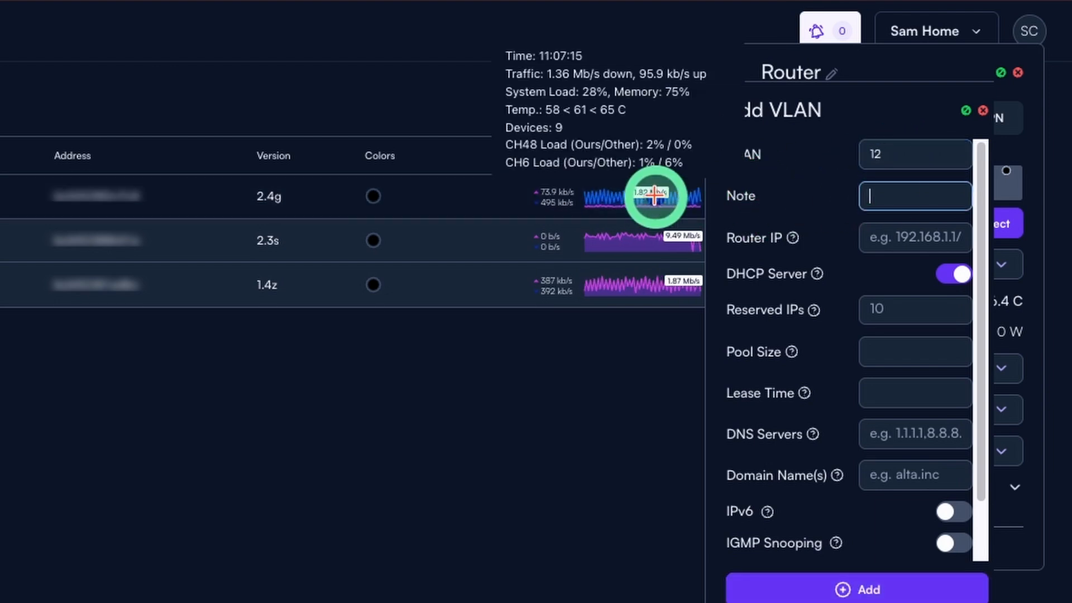
type("Sales")
left_click(891, 235)
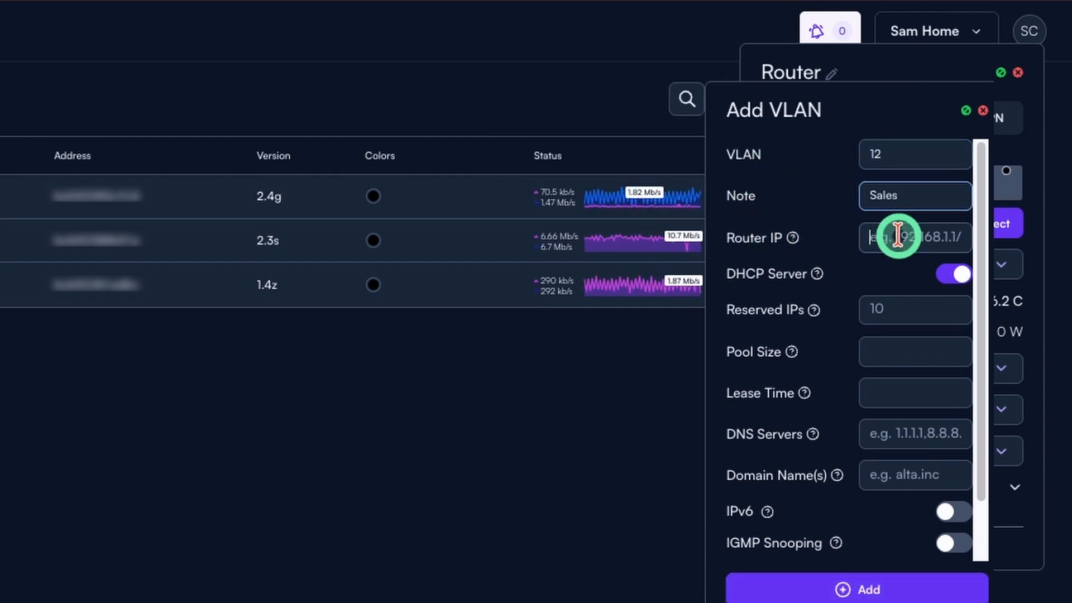
type("192.168.12")
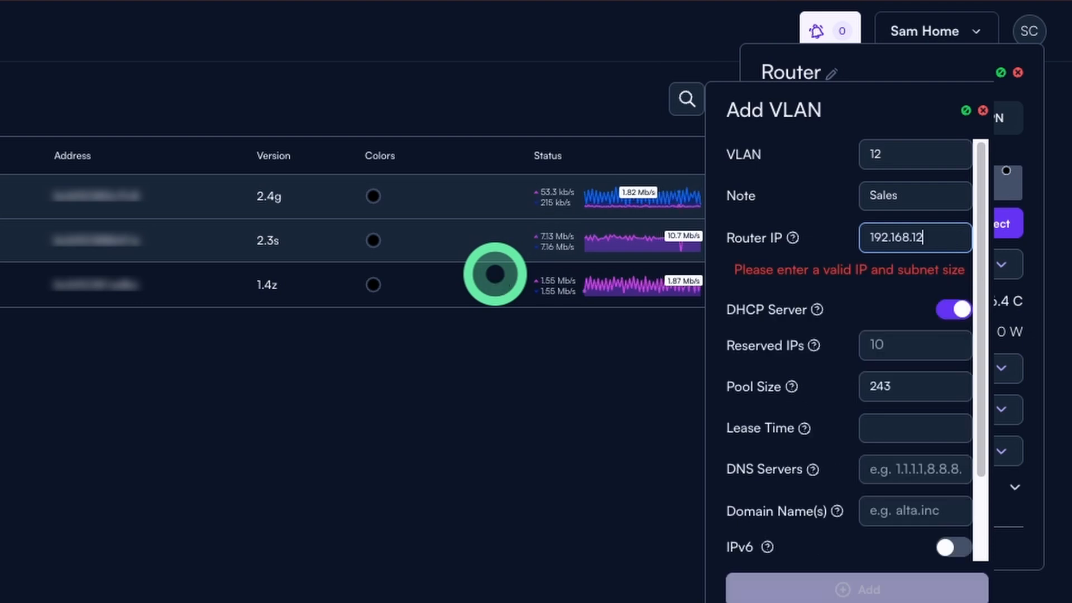
type(".1/")
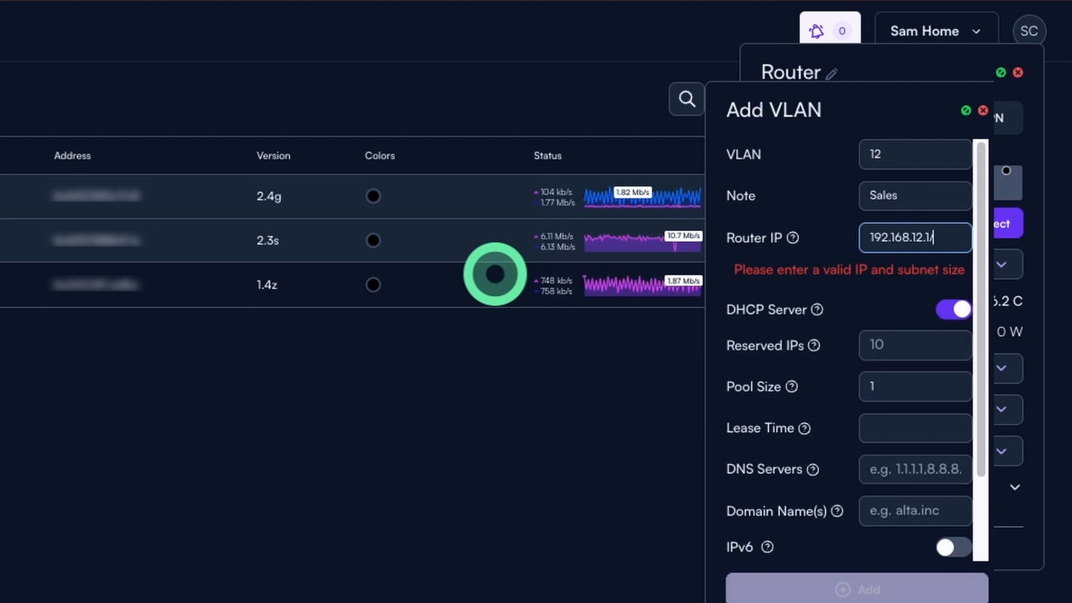
type("26")
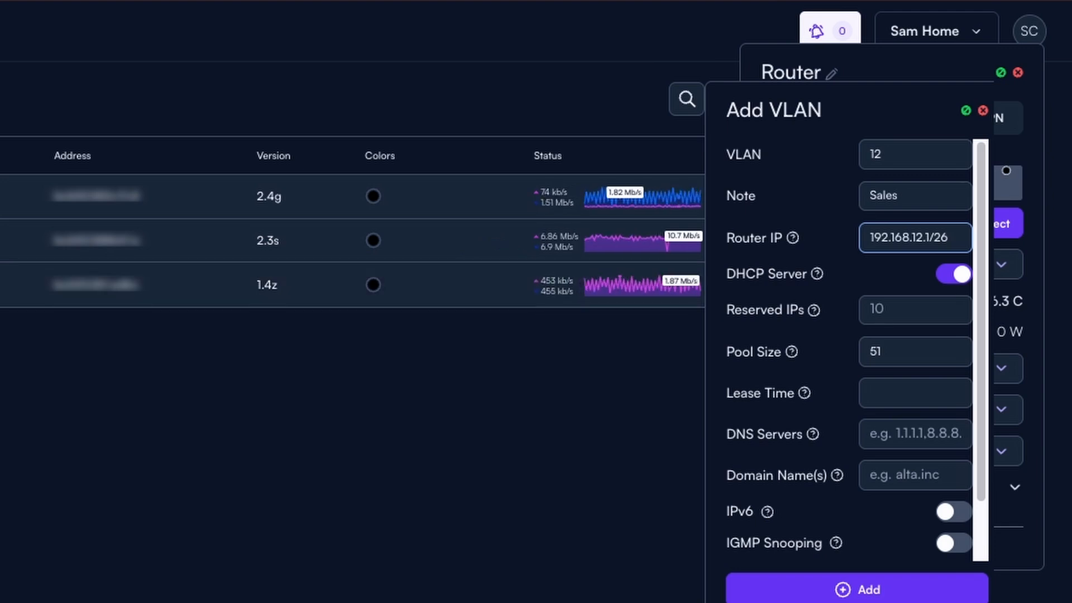
Step: Give the Sales VLAN 8 reserved IPs and the DNS servers 1.1.1.1,9.9.9.9, and add it to the router
left_click(905, 315)
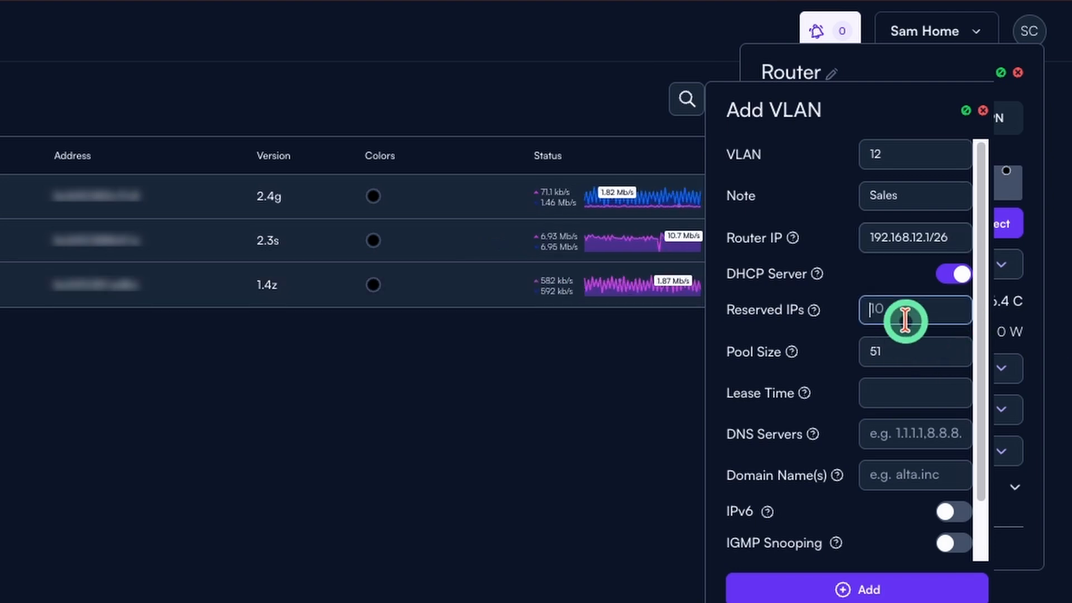
type("8")
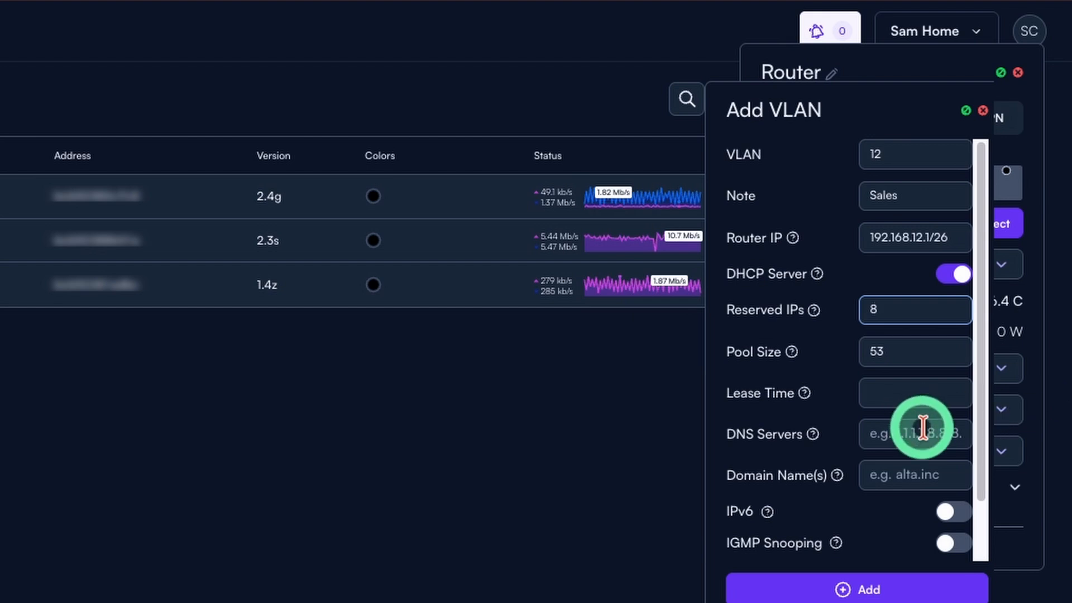
left_click(900, 433)
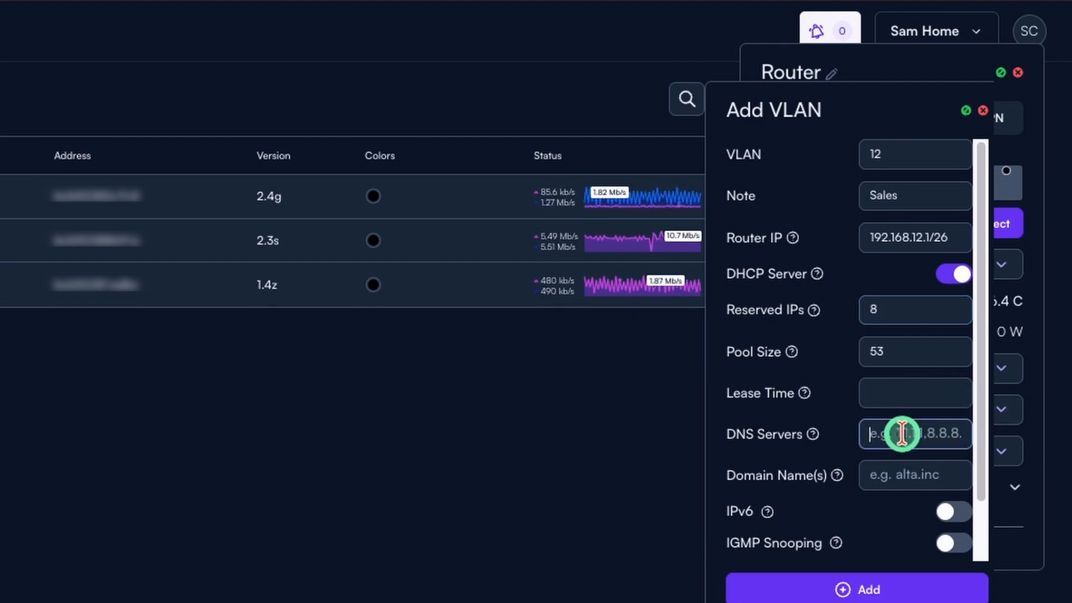
type("1.1.1.")
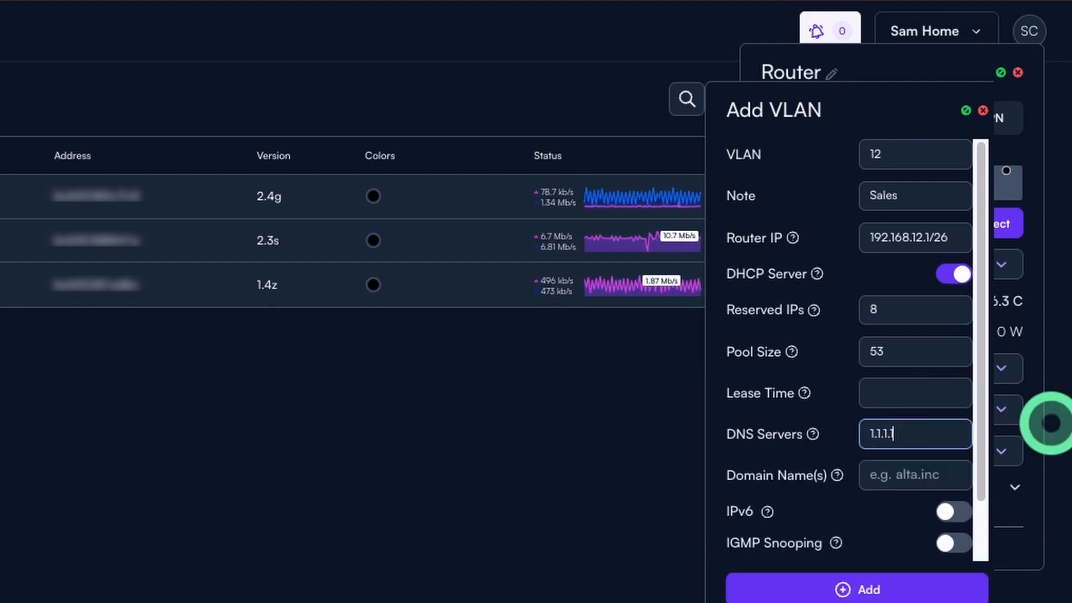
type("1,9.9.9.9")
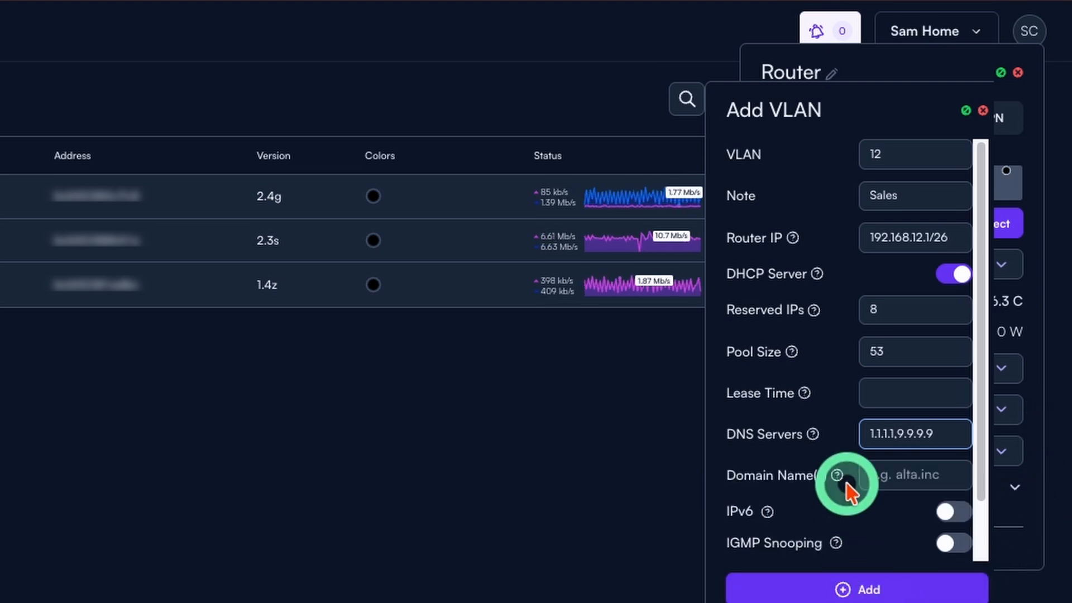
left_click(841, 591)
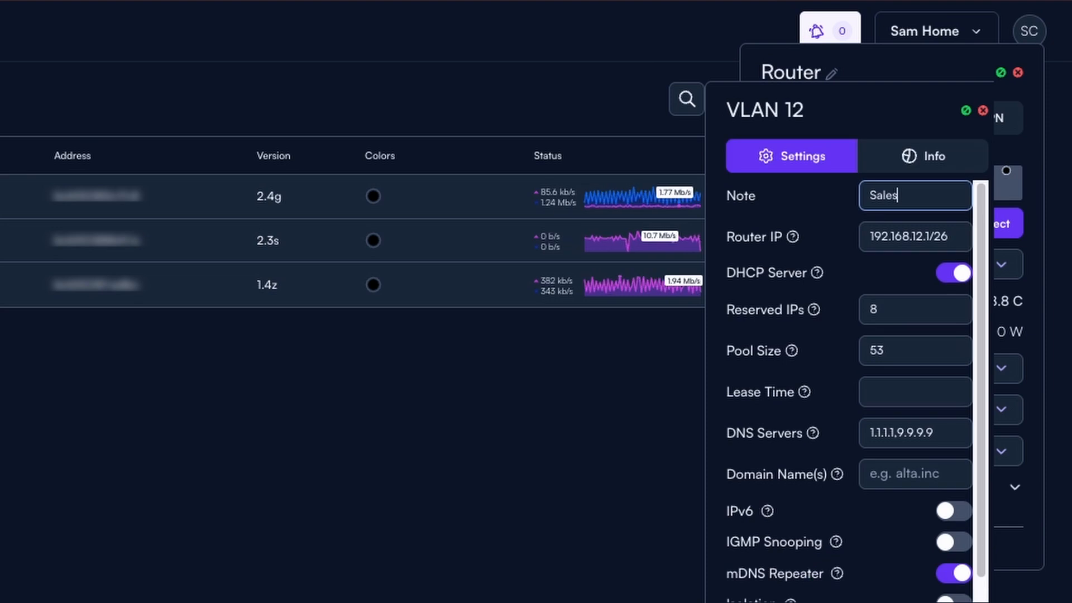
left_click(967, 111)
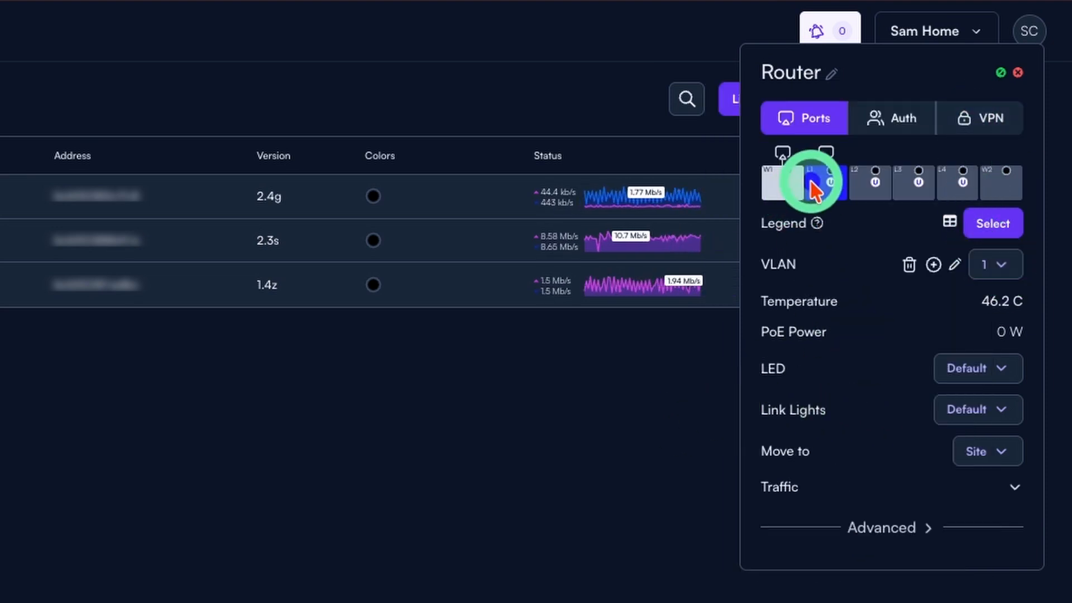
Step: Open the router's LAN1 port settings and examine which VLANs are allowed on the port
left_click(812, 187)
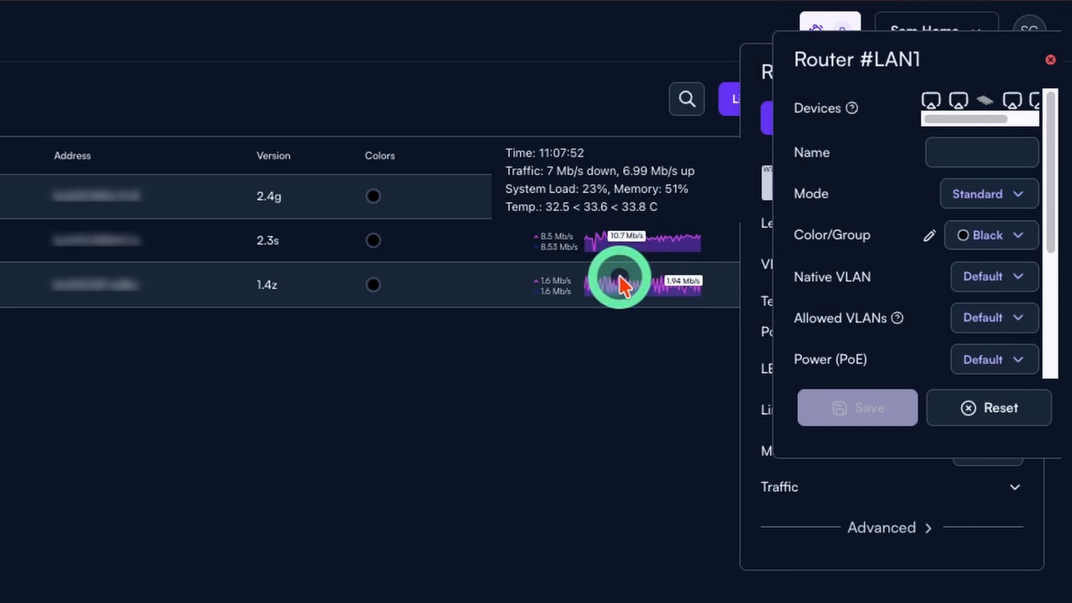
left_click(966, 323)
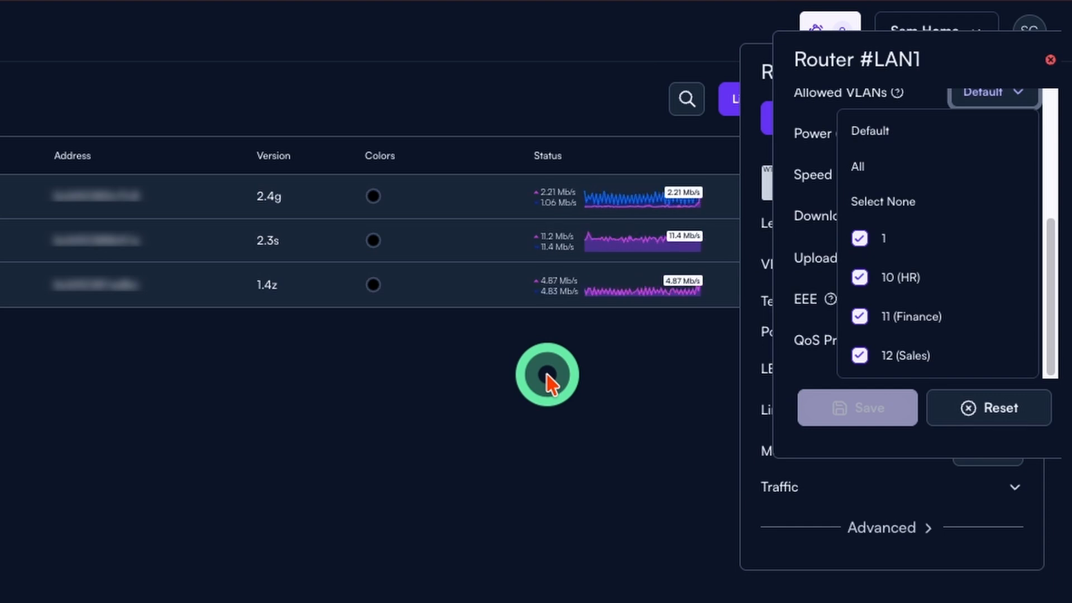
Step: Close the router's LAN1 port and device settings and open the Network Switch's port overview
left_click(748, 452)
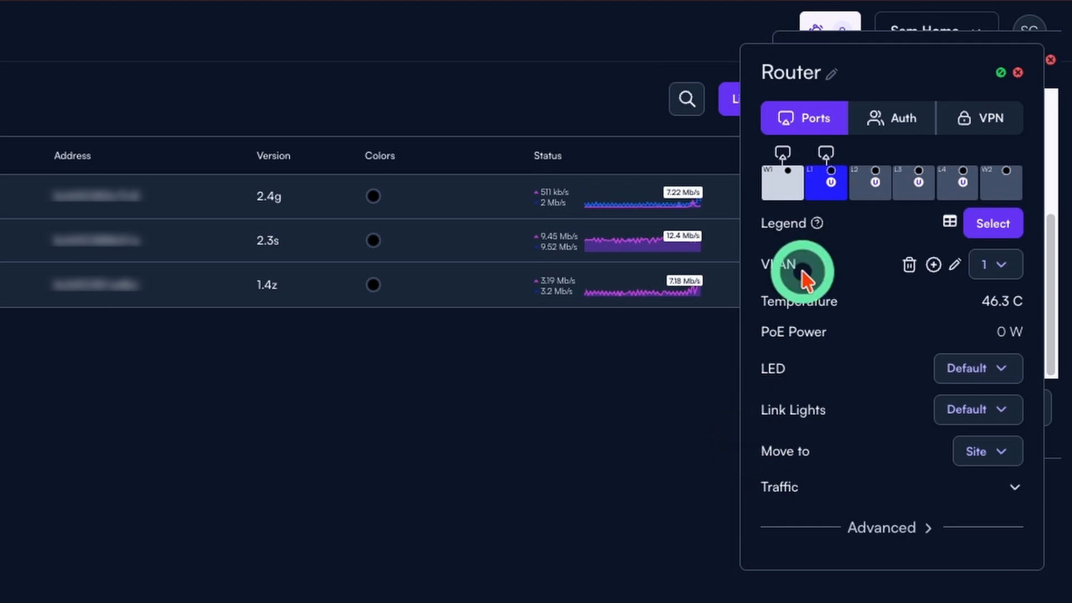
left_click(1051, 60)
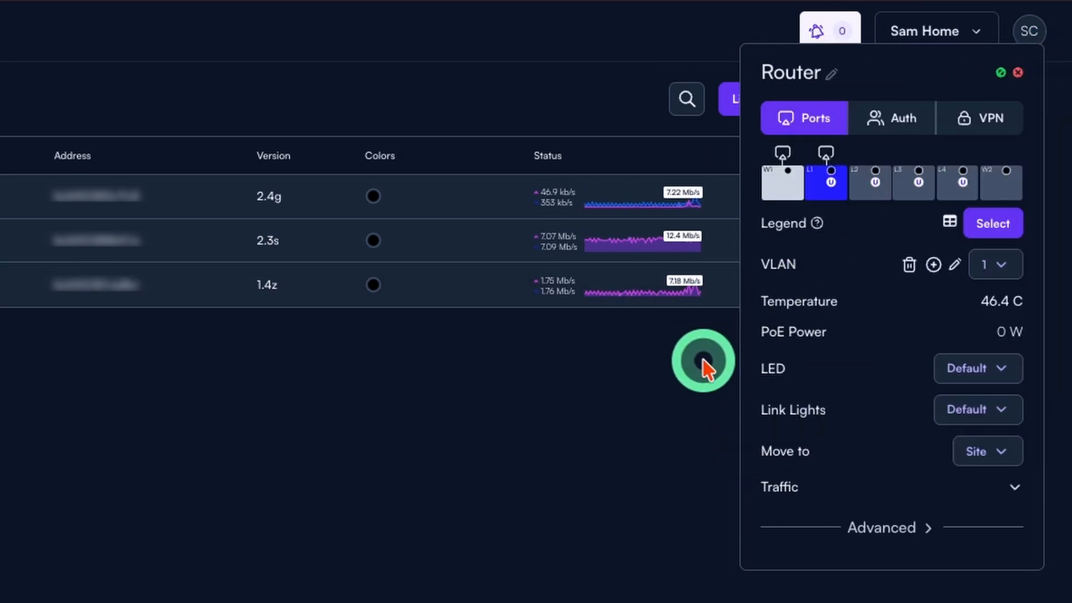
left_click(1018, 74)
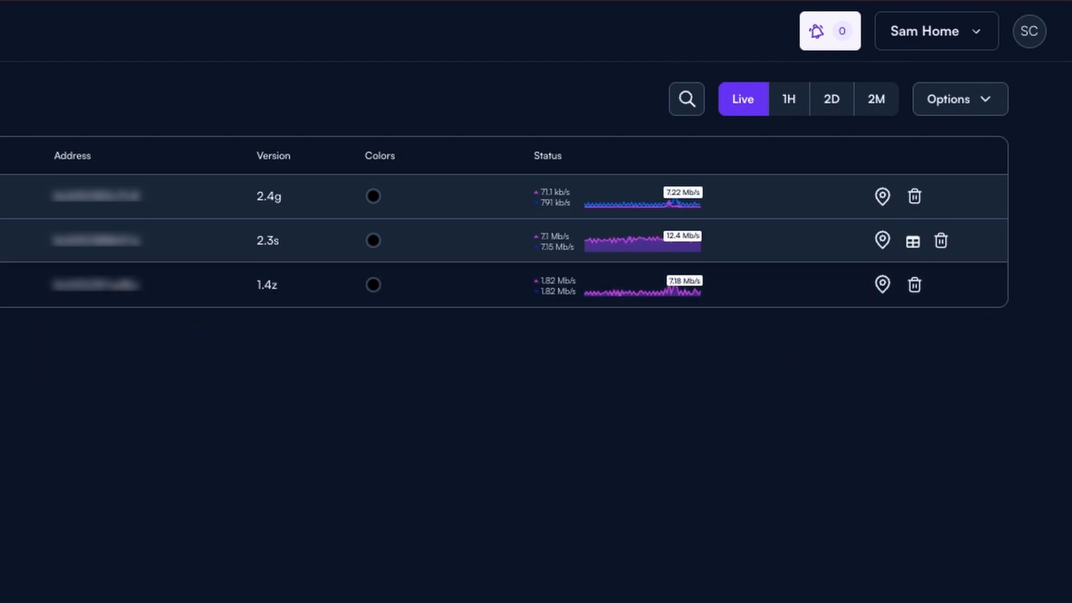
left_click(33, 241)
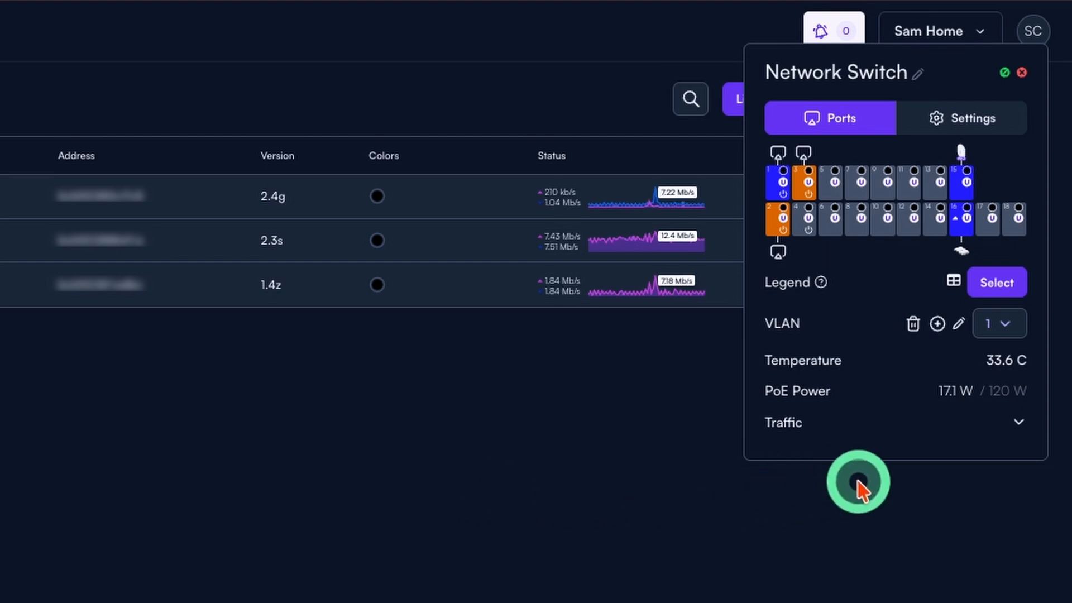
Step: Name port 14 of the network switch HR Comp 1 and set its native VLAN to 10
left_click(941, 224)
left_click(909, 173)
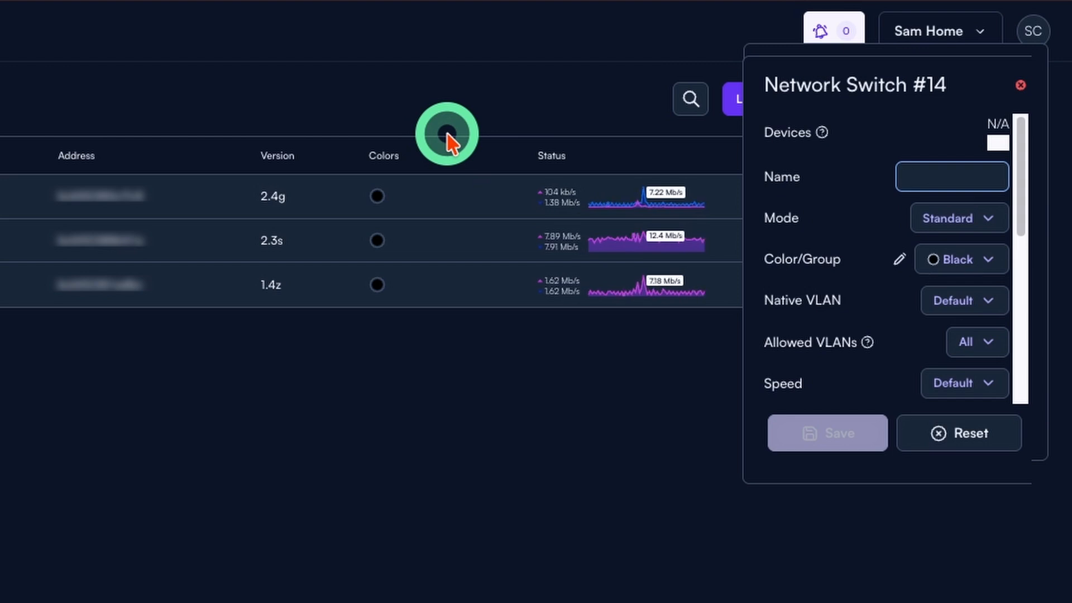
type("HR Com")
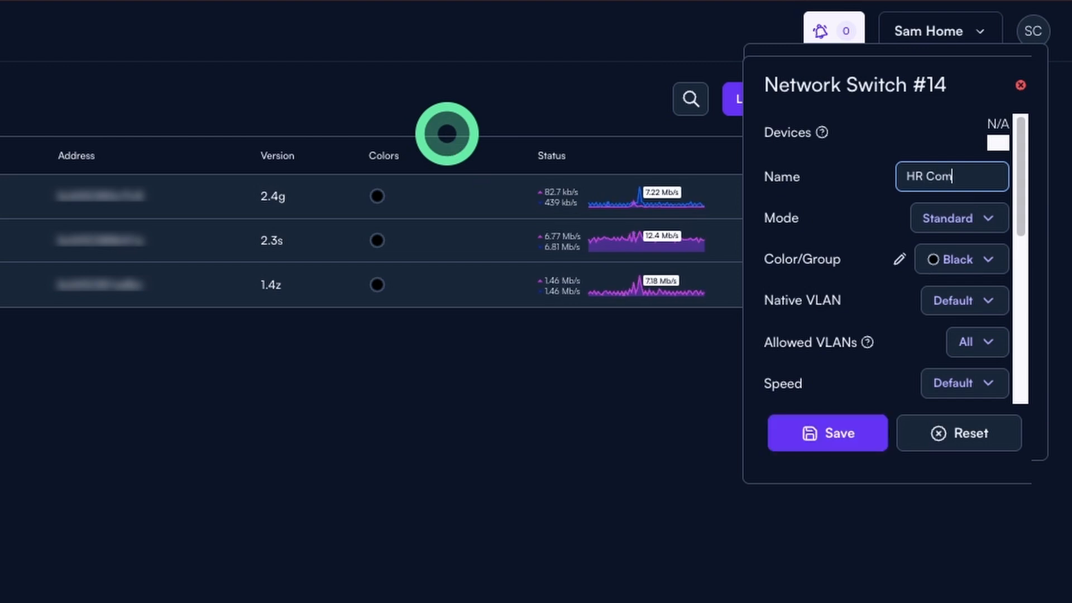
type("p 1")
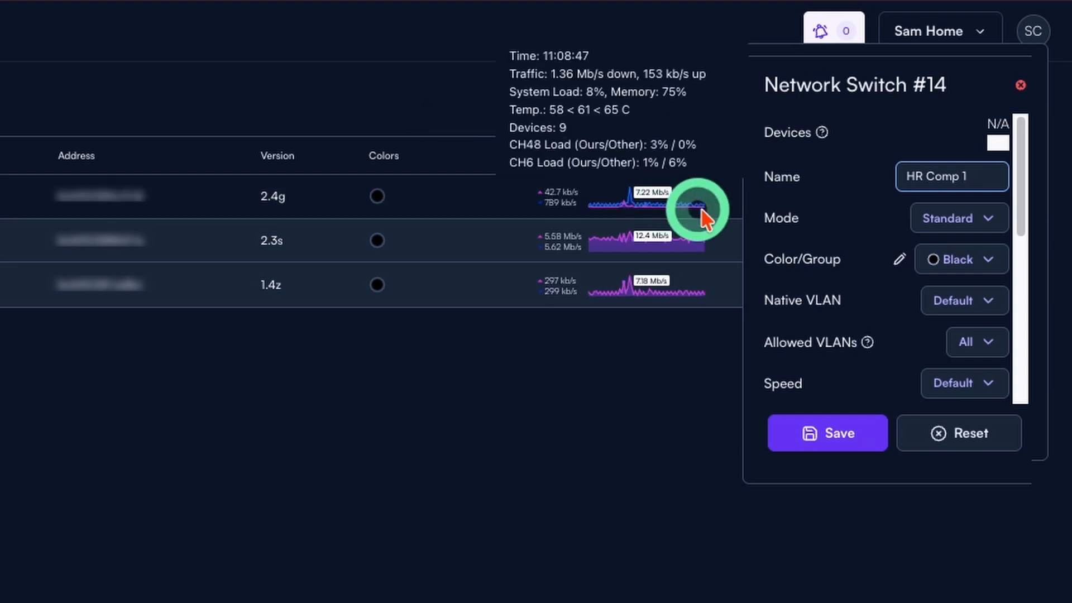
left_click(974, 301)
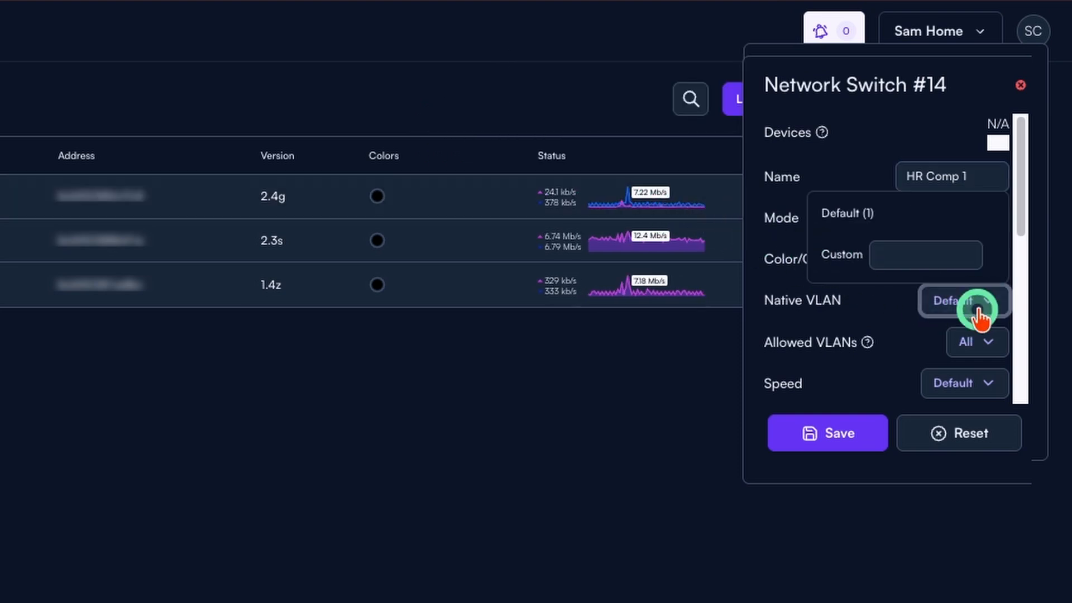
left_click(900, 253)
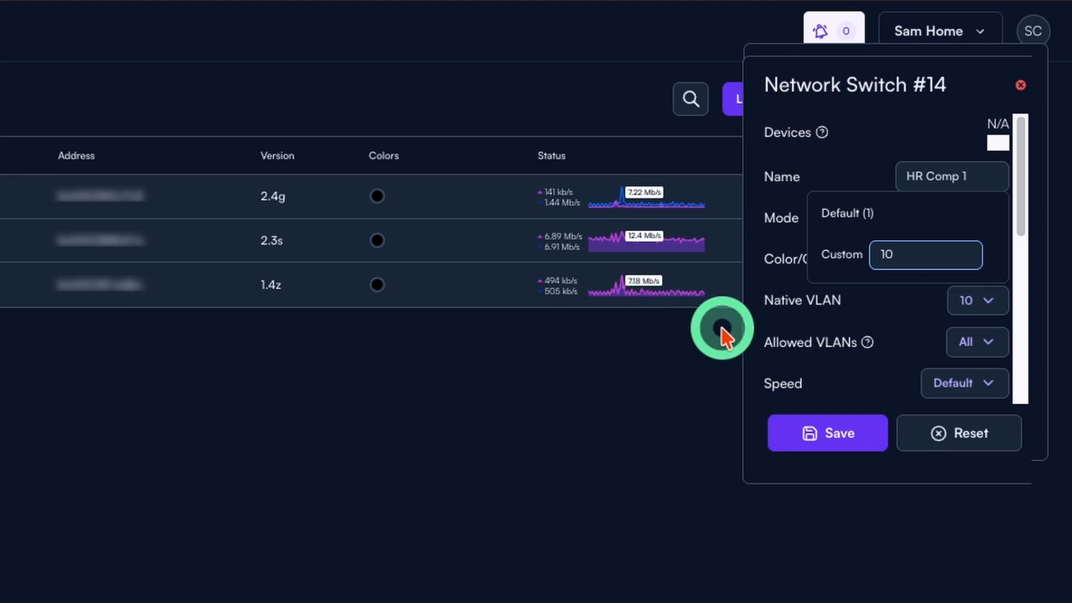
Step: Set port 14's allowed VLANs to none, save the port and close its settings
left_click(973, 343)
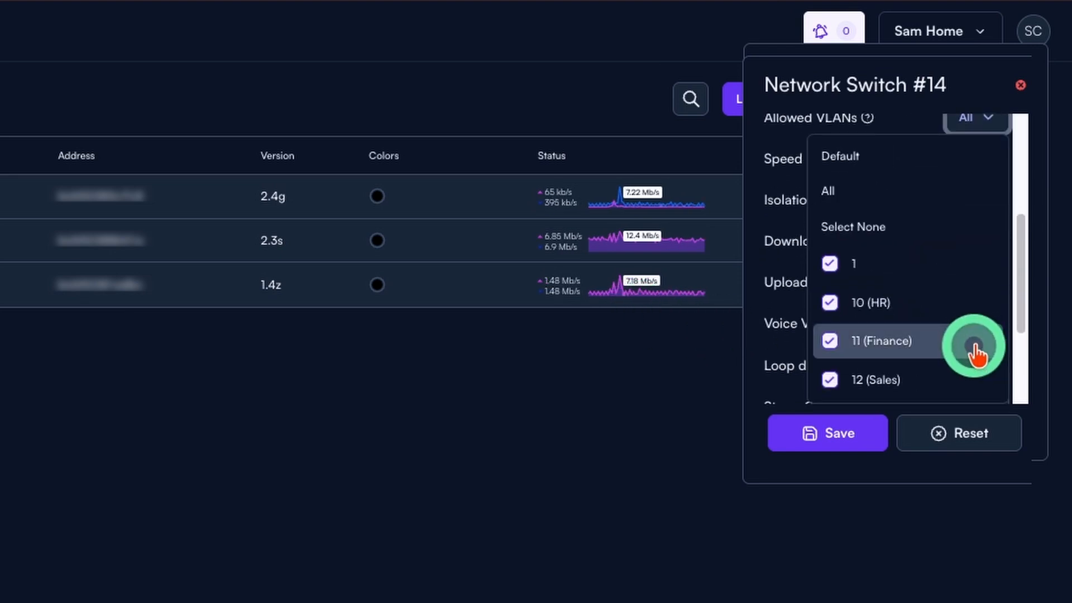
left_click(869, 228)
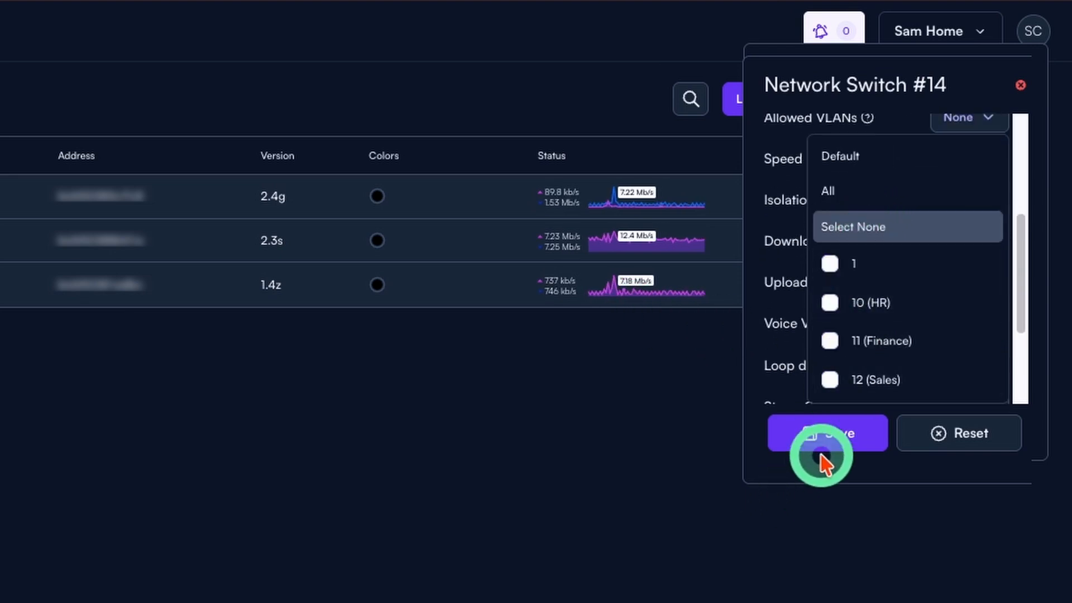
left_click(957, 119)
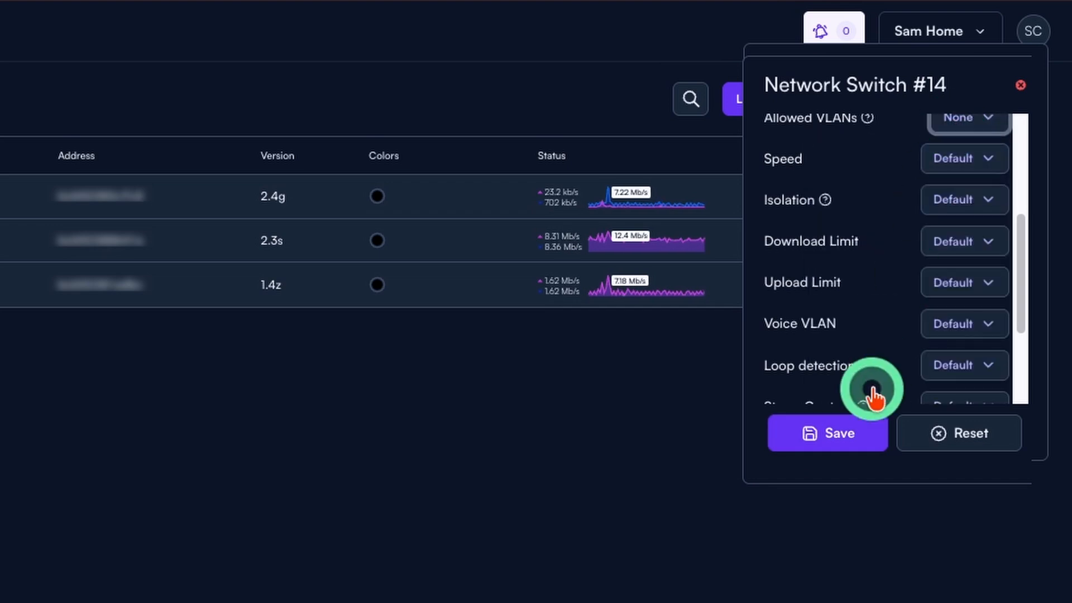
left_click(850, 433)
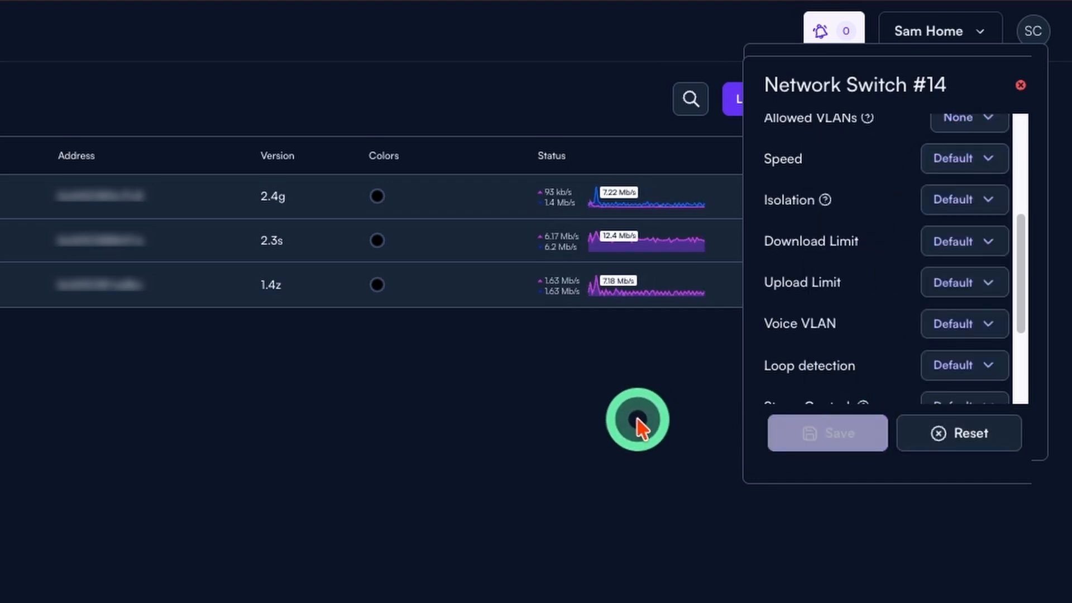
left_click(1019, 87)
Step: Name port 13 of the network switch HR Comp 2 and set its native VLAN to 10
left_click(930, 187)
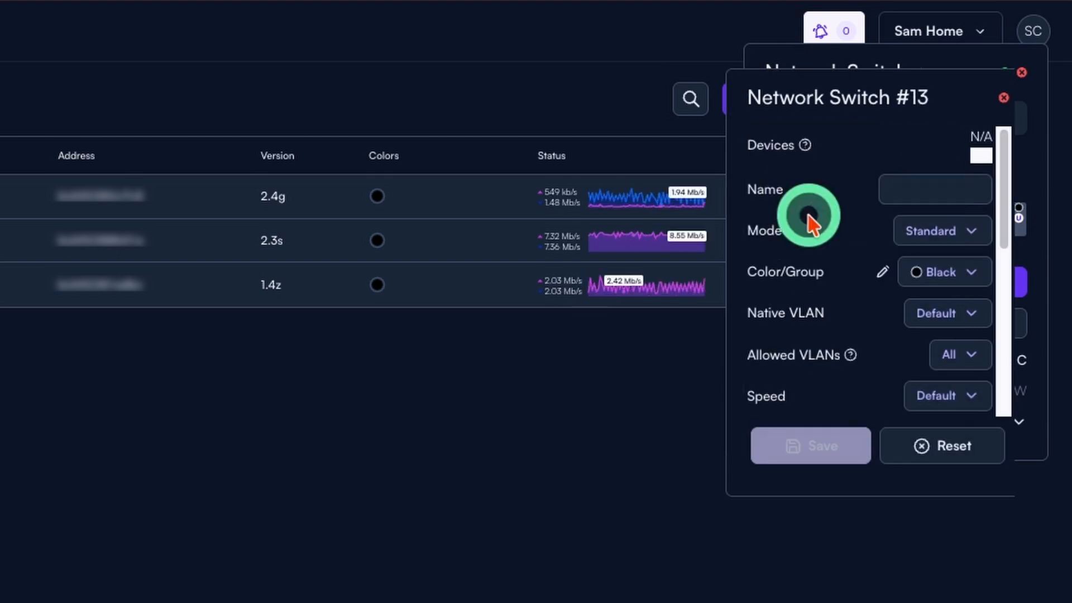
type("HR Comp 2")
left_click(943, 315)
left_click(910, 268)
type("10")
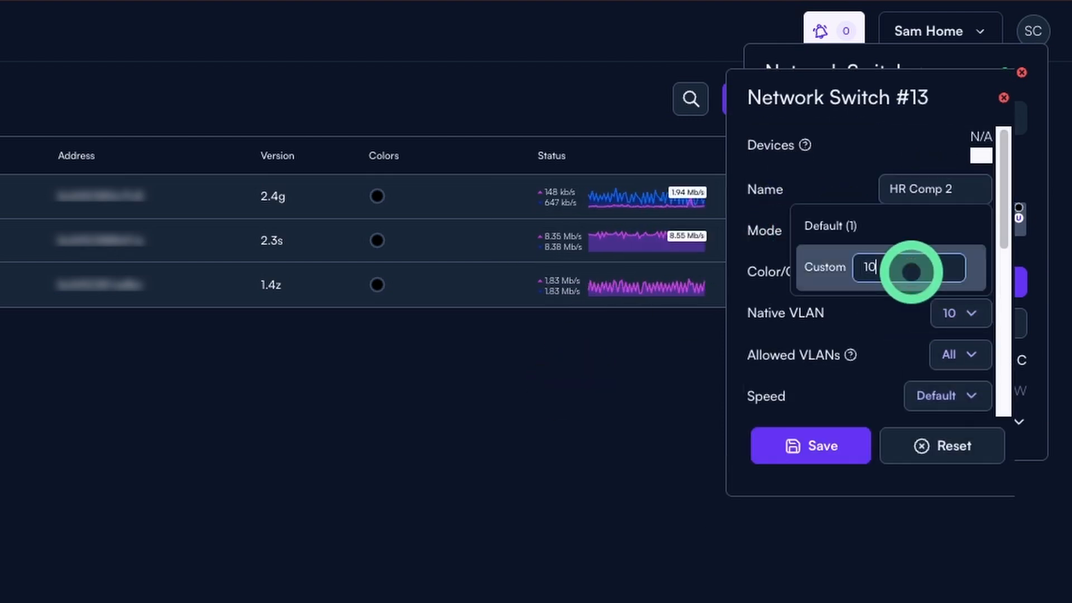
left_click(759, 330)
Step: Set port 13's allowed VLANs to none, save the port and close its settings
left_click(959, 354)
left_click(842, 240)
left_click(761, 363)
left_click(826, 431)
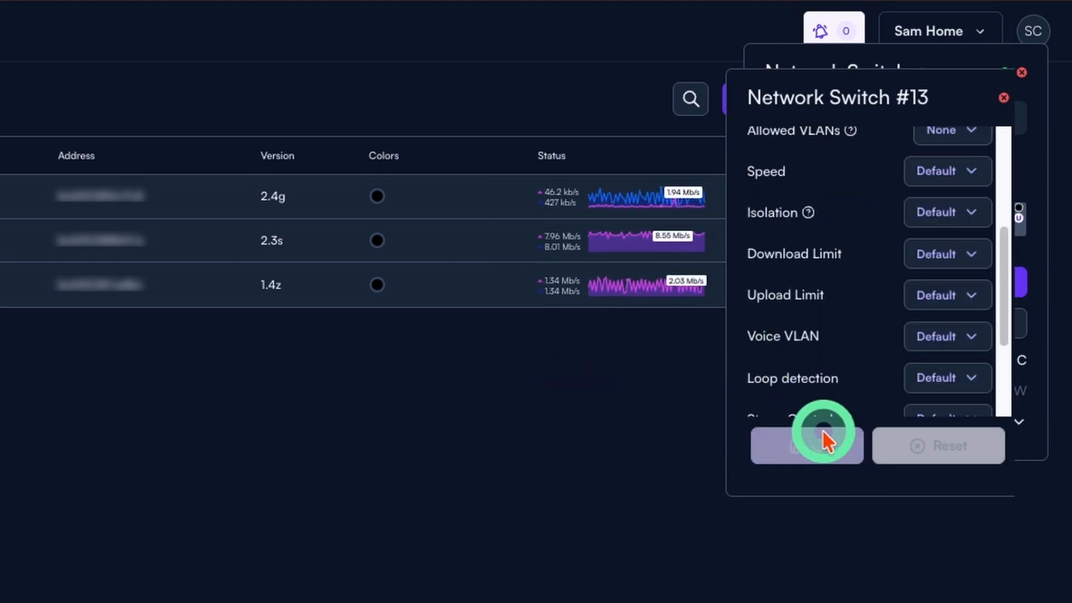
left_click(1004, 98)
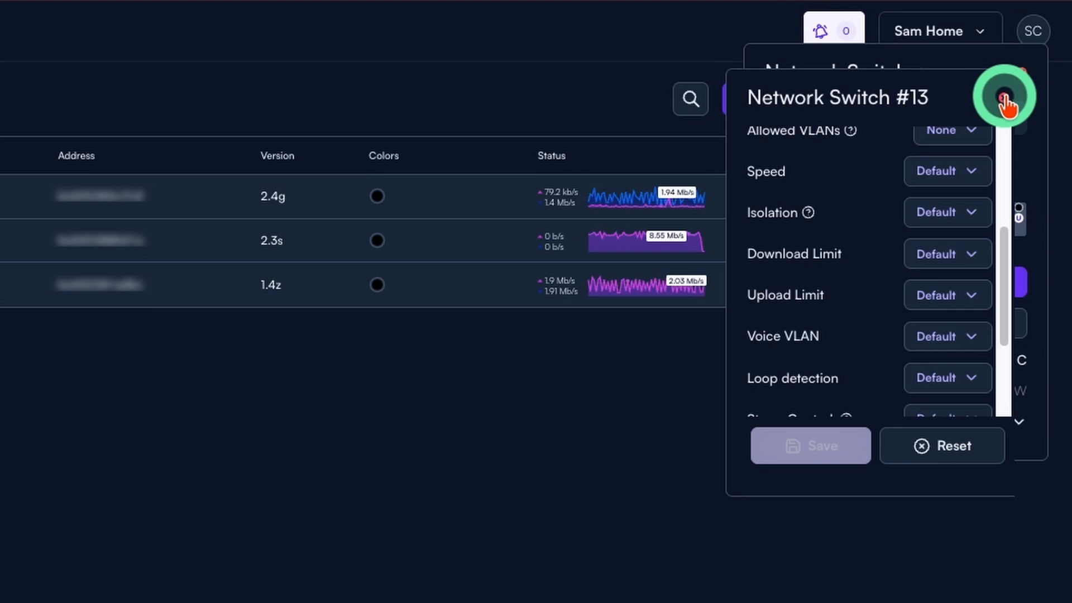
left_click(1004, 98)
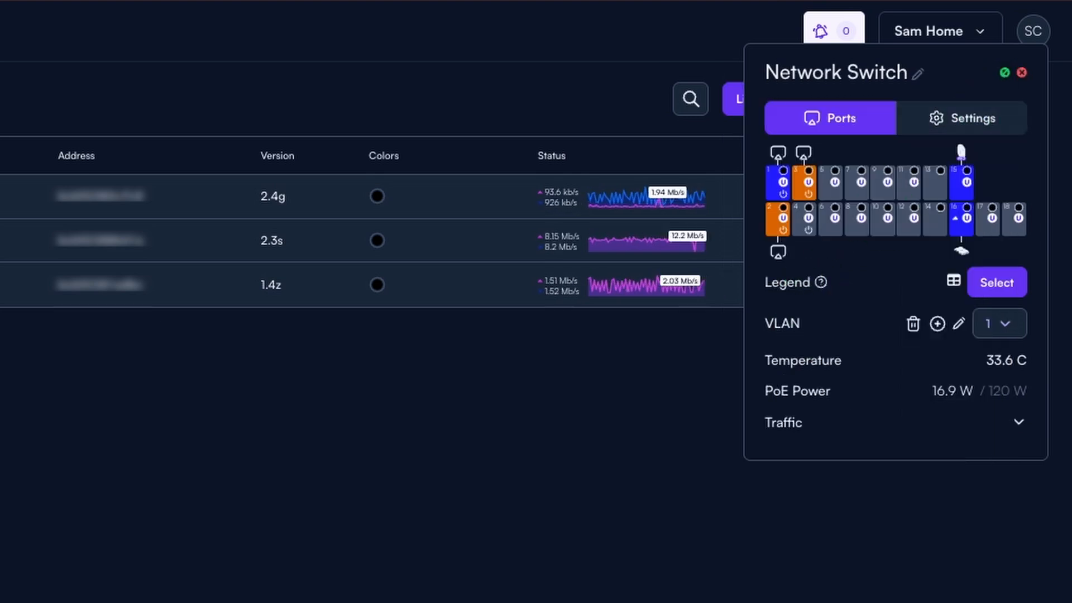
Step: Name port 12 of the network switch Finance - Comp 1 and set its native VLAN to 11
left_click(905, 205)
left_click(905, 201)
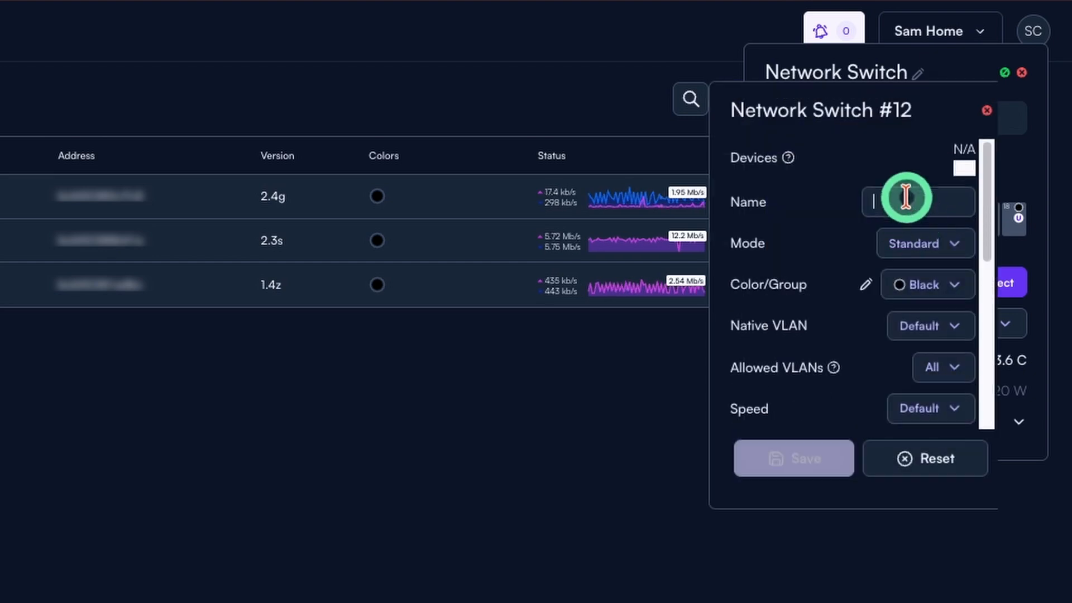
type("Finance - Computer")
left_click(943, 333)
left_click(890, 281)
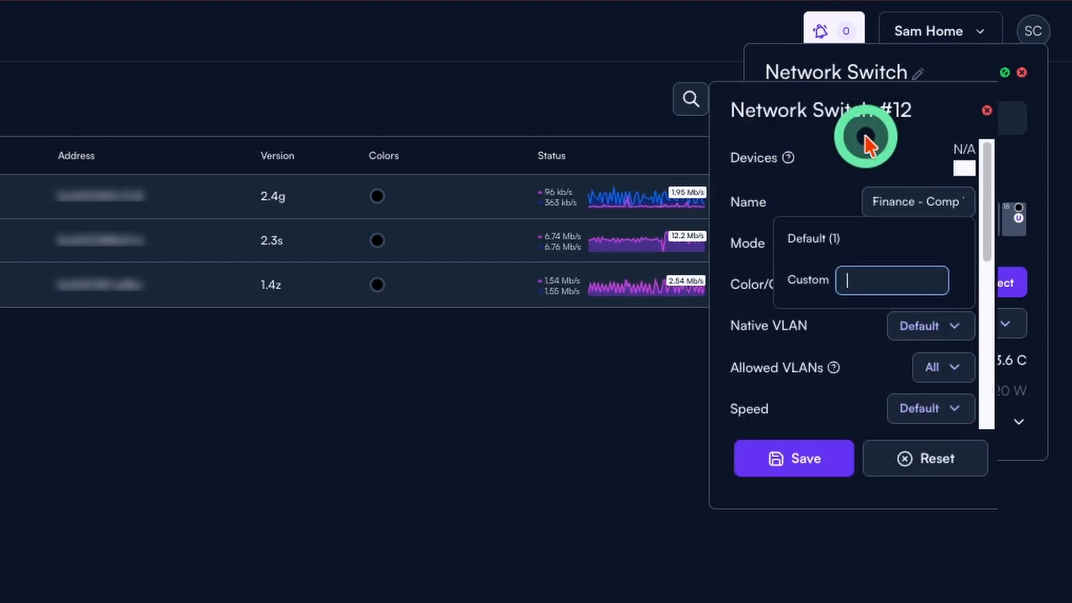
type("11")
Step: Set port 12's allowed VLANs to none, save the port and close its settings
left_click(940, 368)
scroll(940, 368, "down", 4)
left_click(810, 261)
left_click(779, 460)
left_click(961, 170)
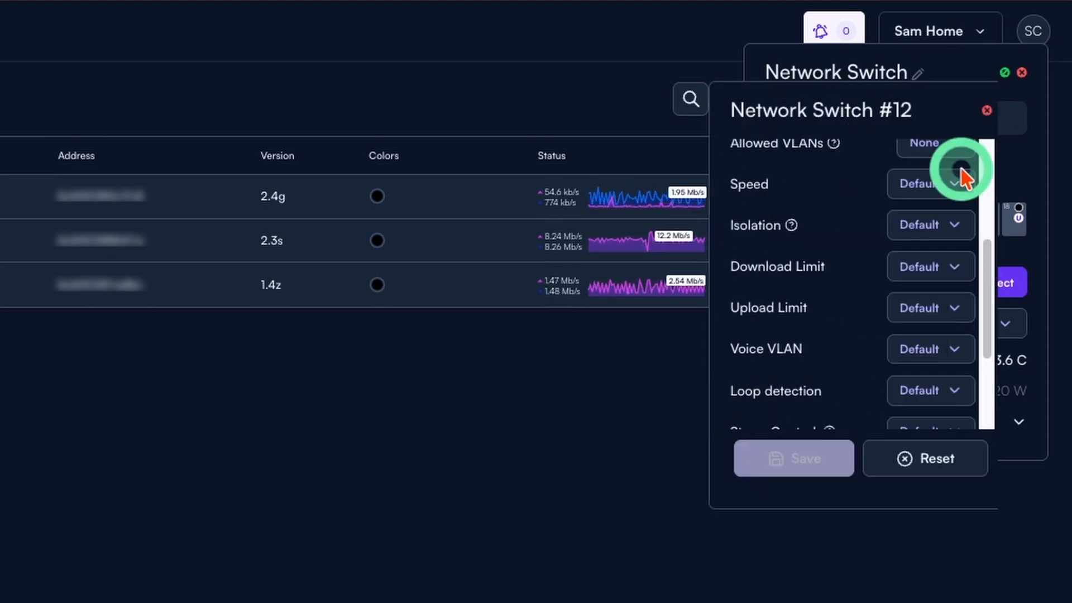
Step: Name port 11 of the network switch Finance - Comp 2 and set its native VLAN to 11
left_click(911, 187)
left_click(825, 148)
type("Finance - Comp 2")
left_click(981, 267)
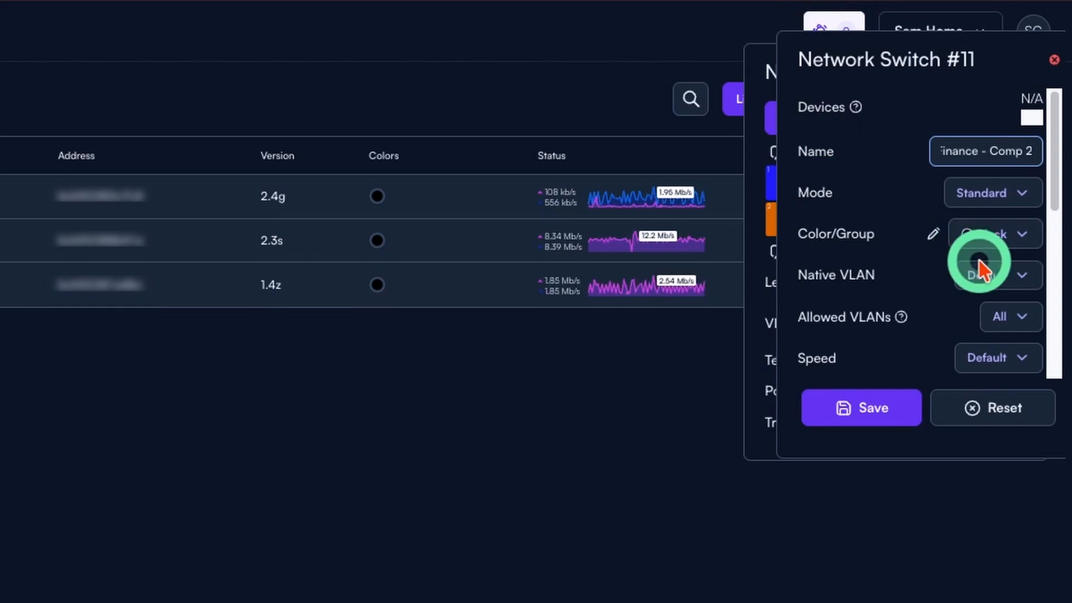
left_click(957, 233)
type("11")
Step: Set port 11's allowed VLANs to none, save the port and close its settings
left_click(980, 316)
scroll(980, 322, "down", 4)
left_click(850, 201)
left_click(843, 407)
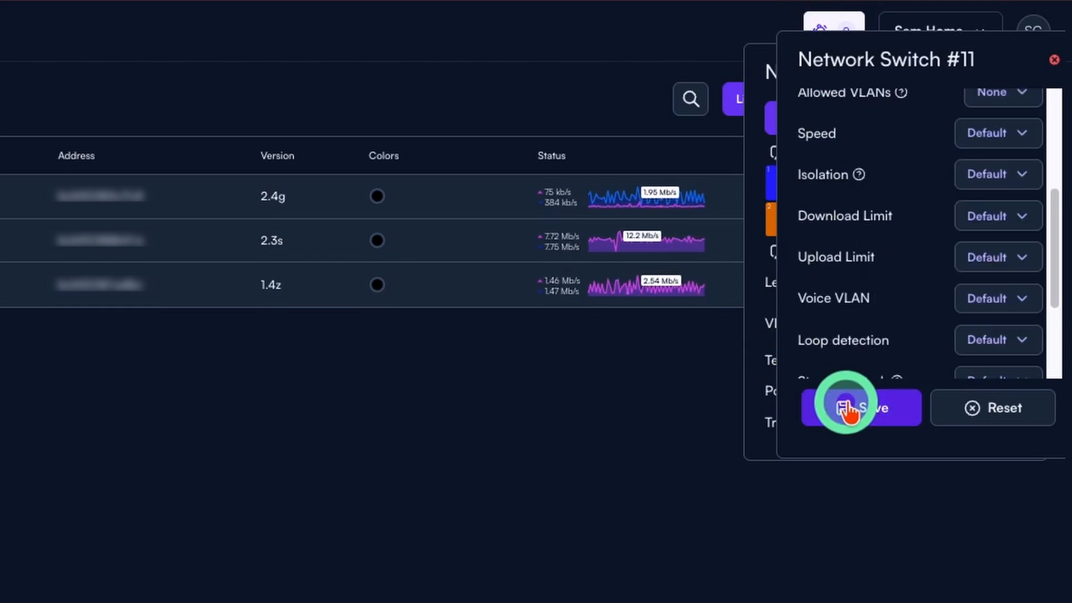
left_click(1053, 59)
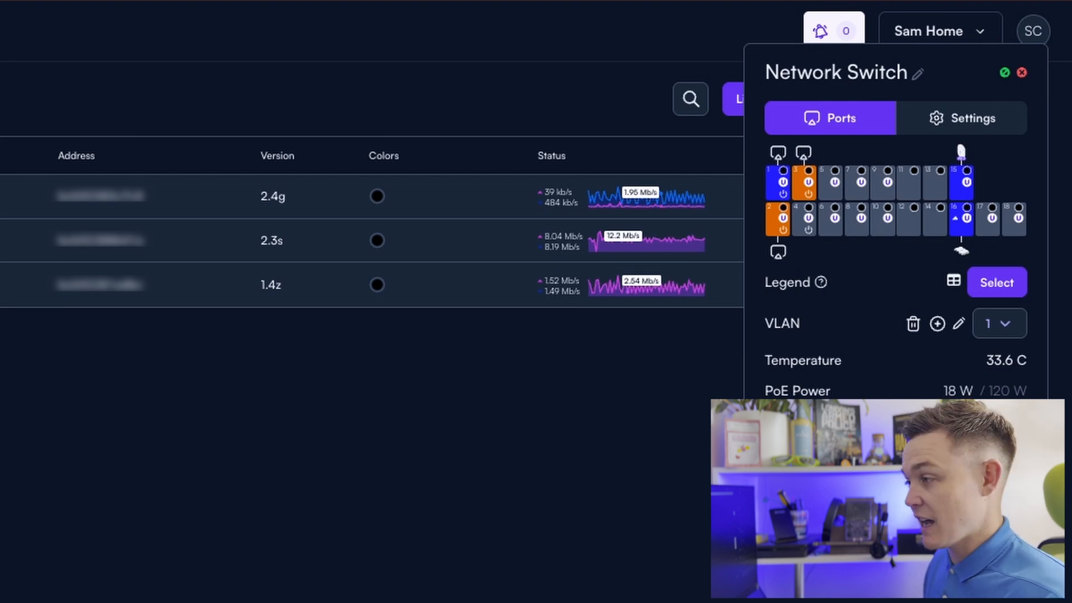
Step: Open port 10 of the network switch and assign it to the Blue color group
left_click(882, 221)
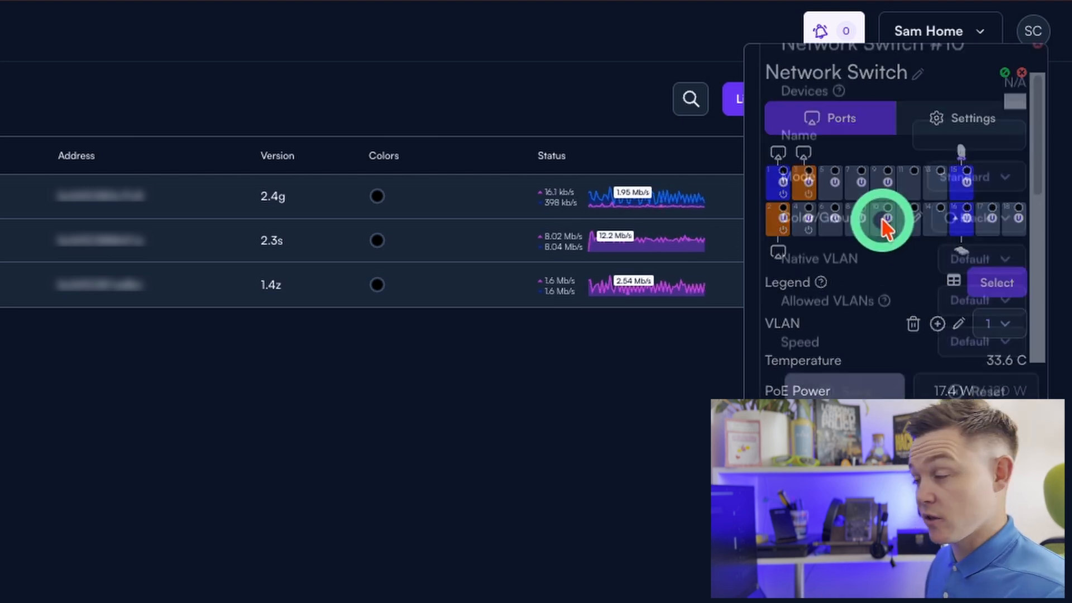
left_click(917, 247)
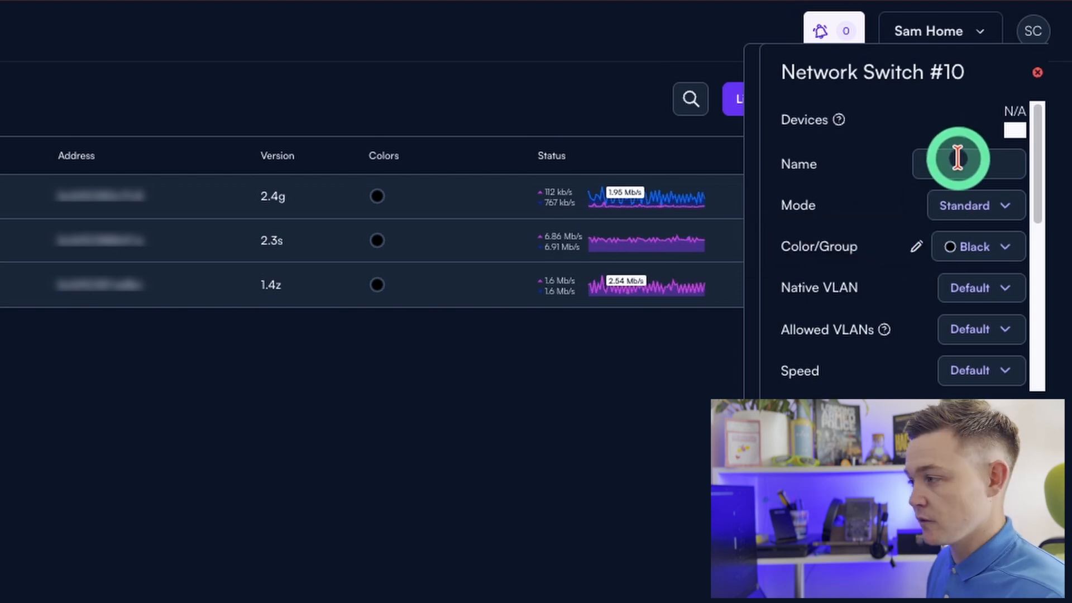
left_click(978, 245)
left_click(868, 180)
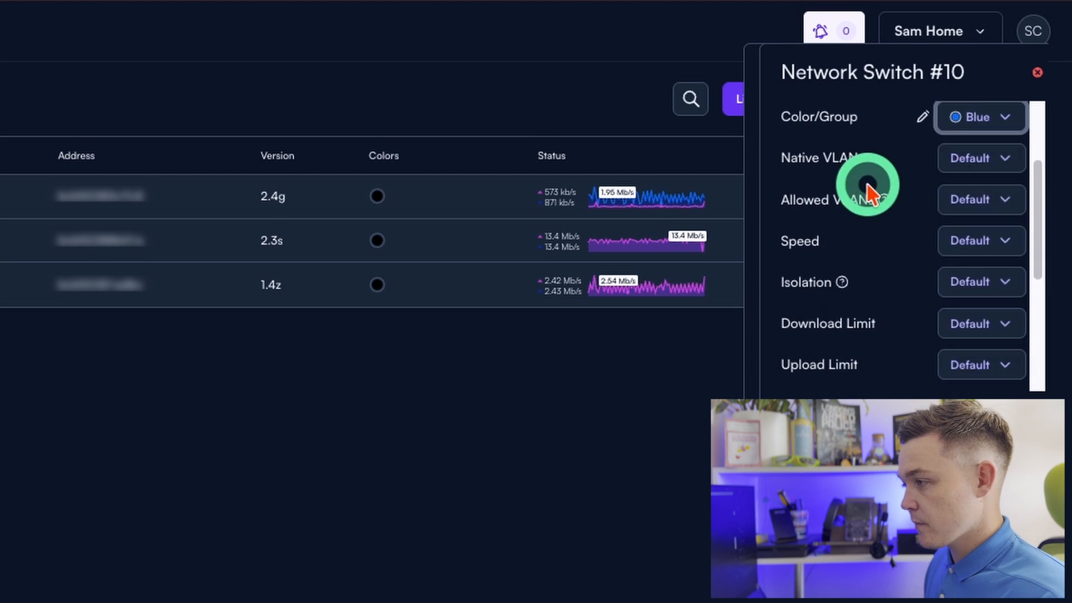
Step: Edit the Blue port group's settings and set its native VLAN to 12
left_click(924, 118)
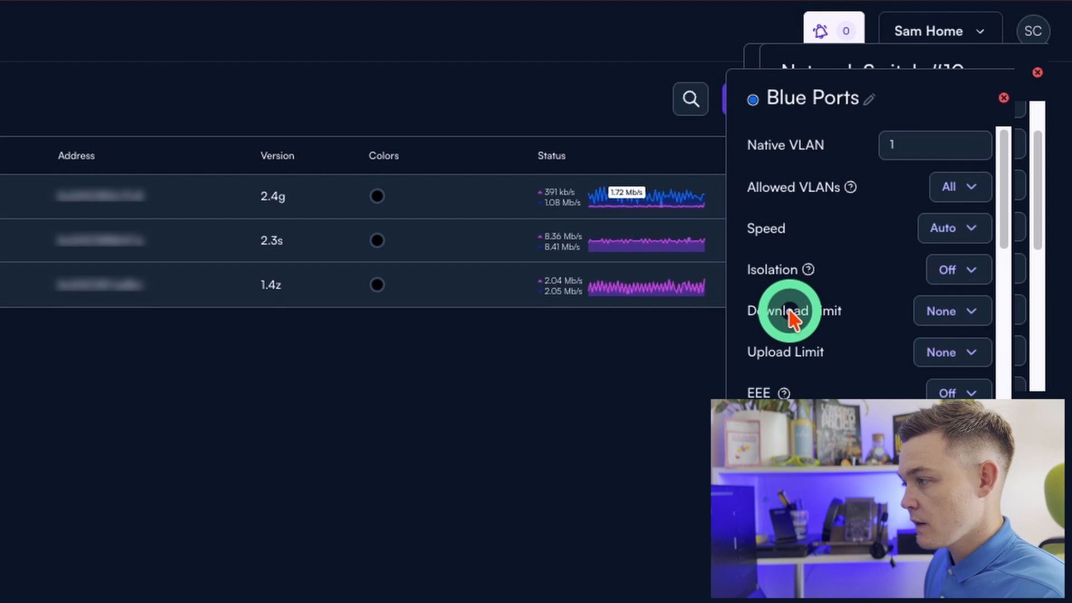
left_click(910, 143)
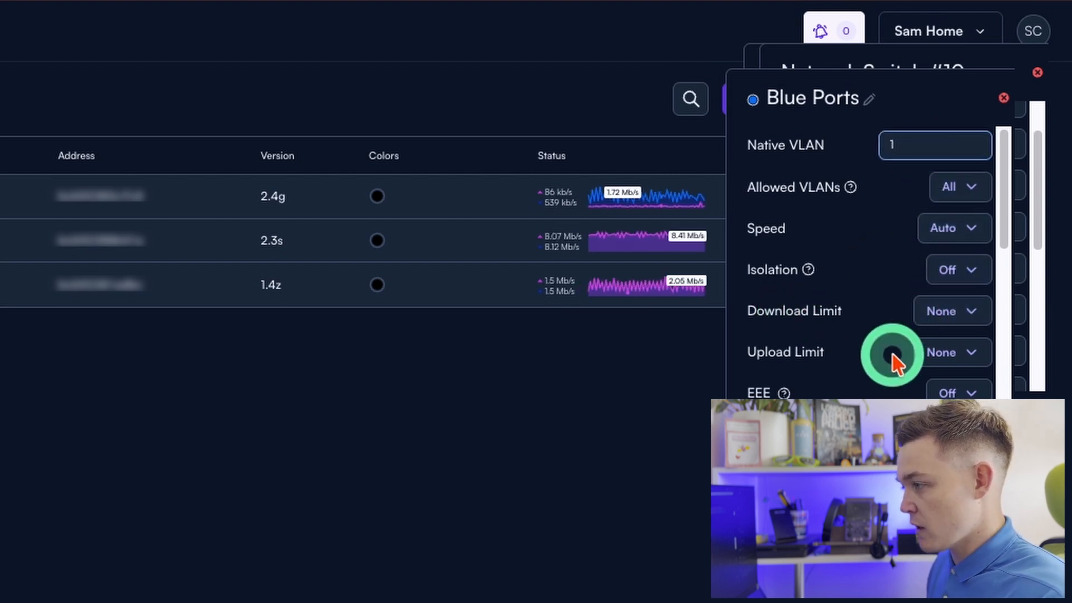
type("2")
Step: Set the Blue port group's allowed VLANs to none and save both the group and port 10
left_click(945, 196)
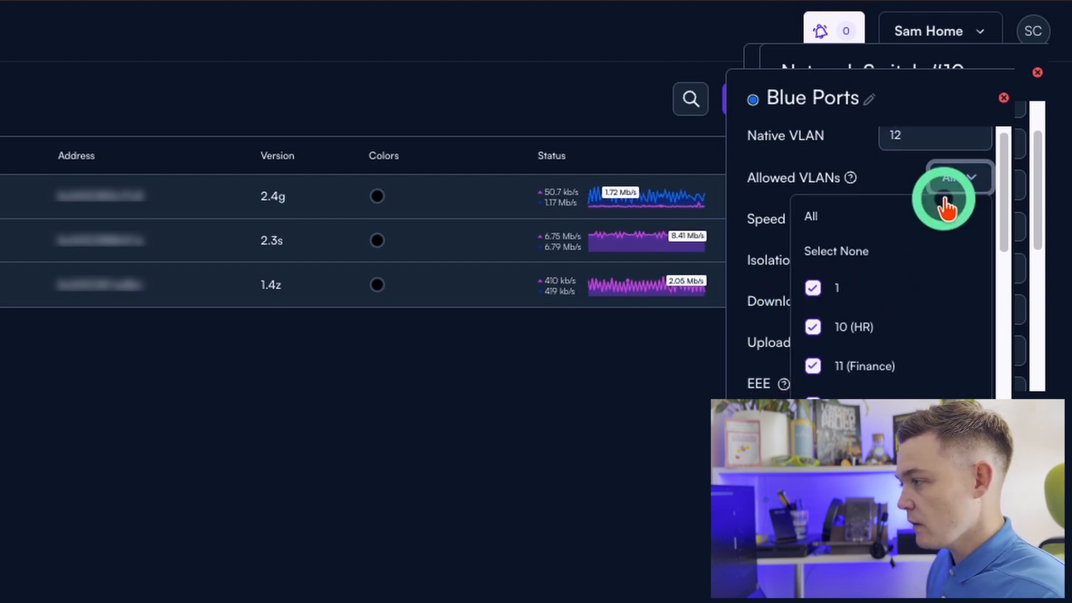
left_click(837, 238)
left_click(746, 385)
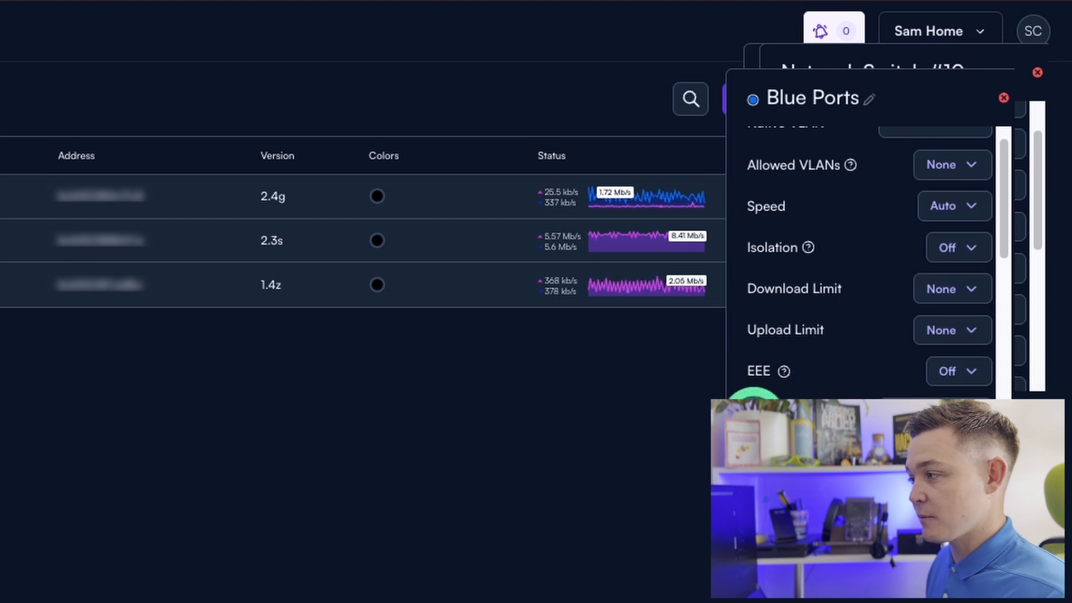
left_click(791, 446)
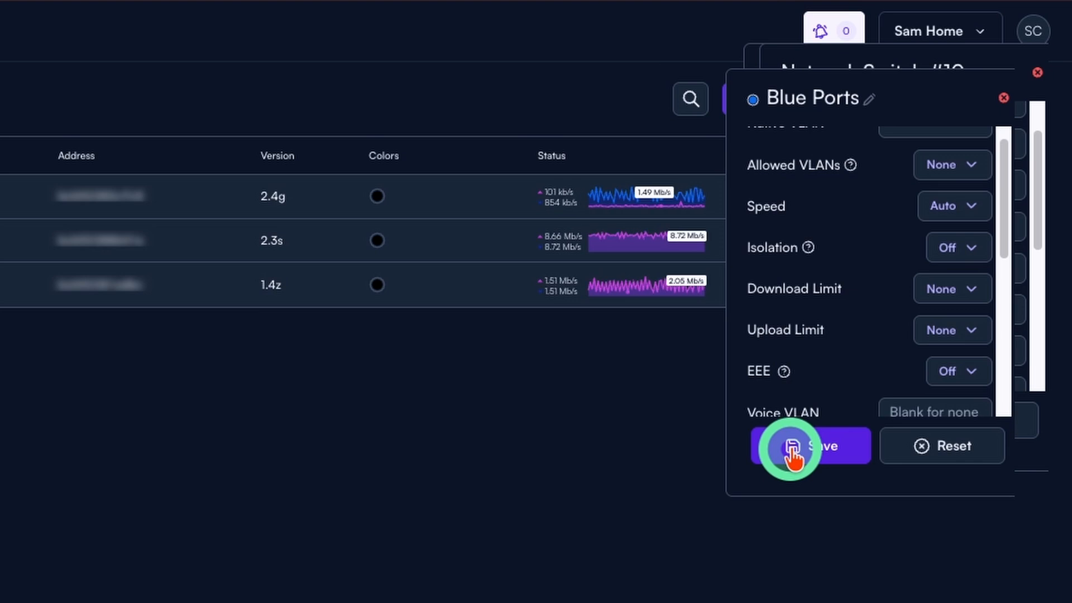
left_click(792, 454)
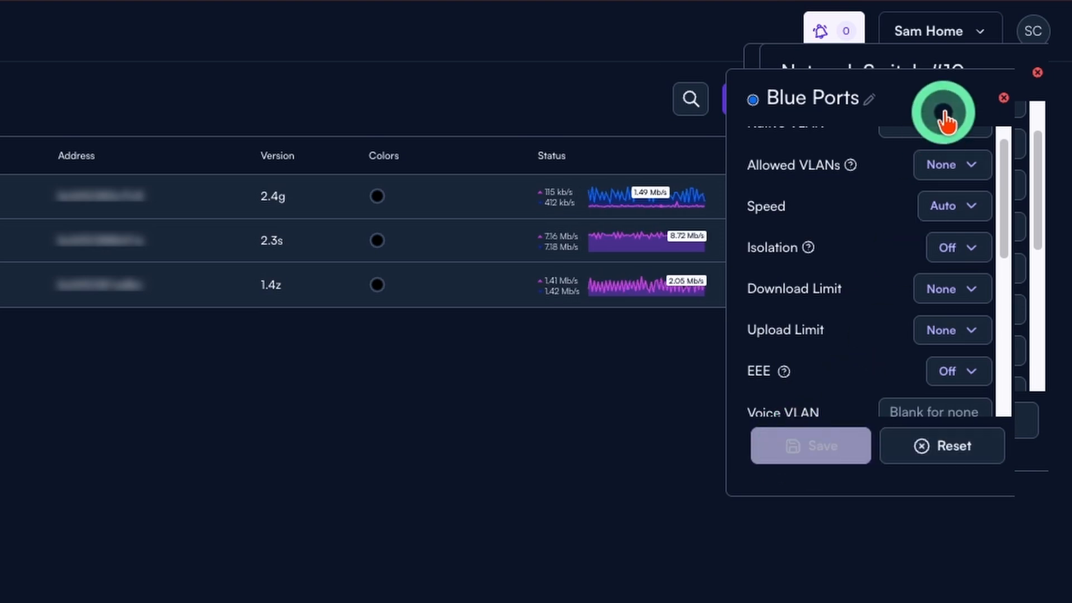
left_click(1003, 103)
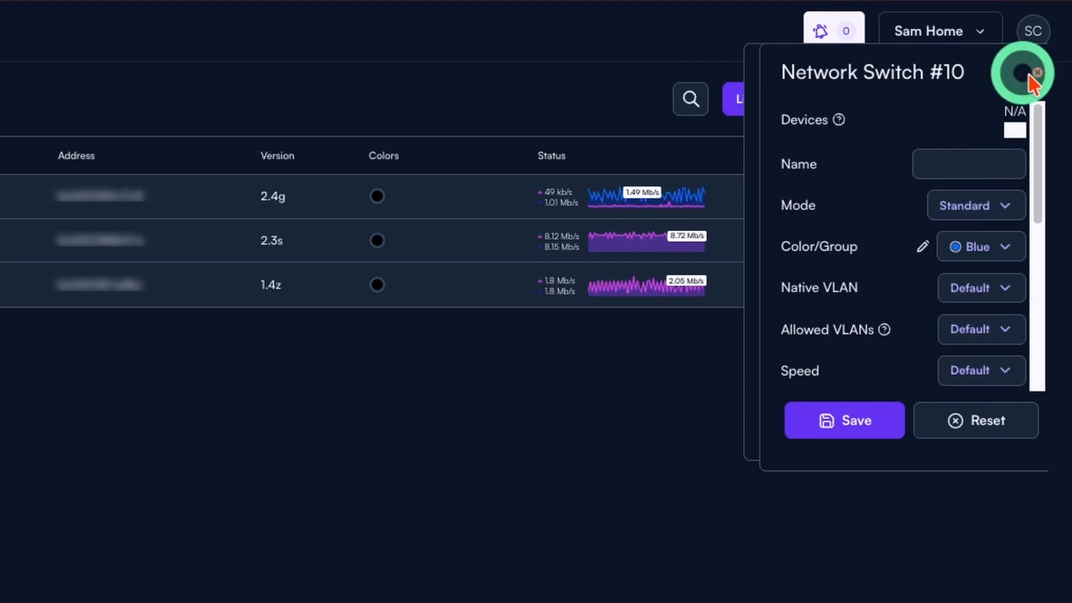
left_click(851, 423)
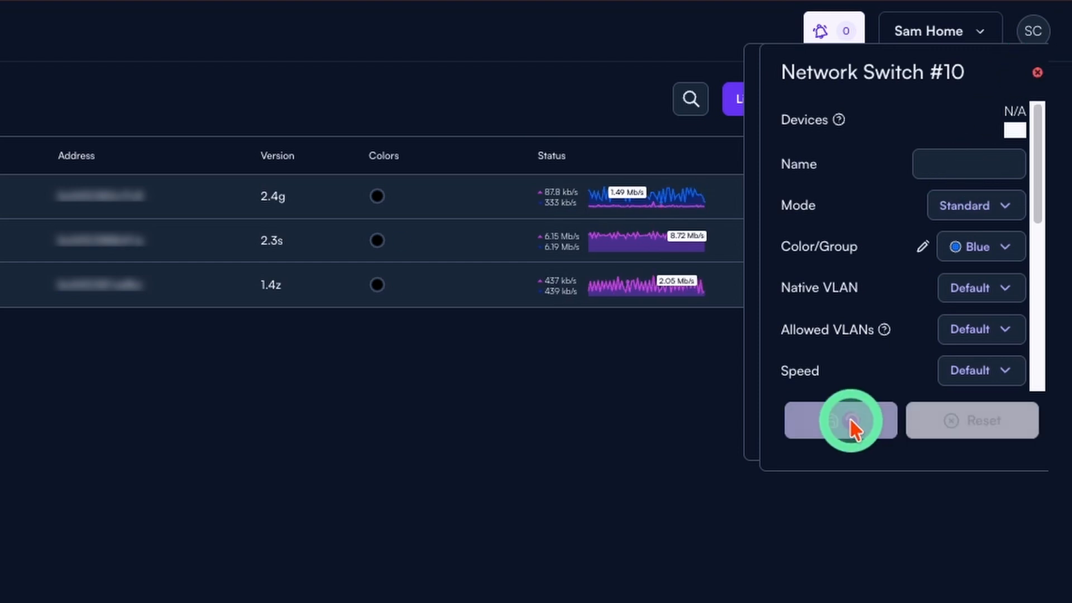
Step: Close port 10's settings, select switch ports 7, 8, 9 and 10 together, set their color to Blue and save
left_click(1037, 73)
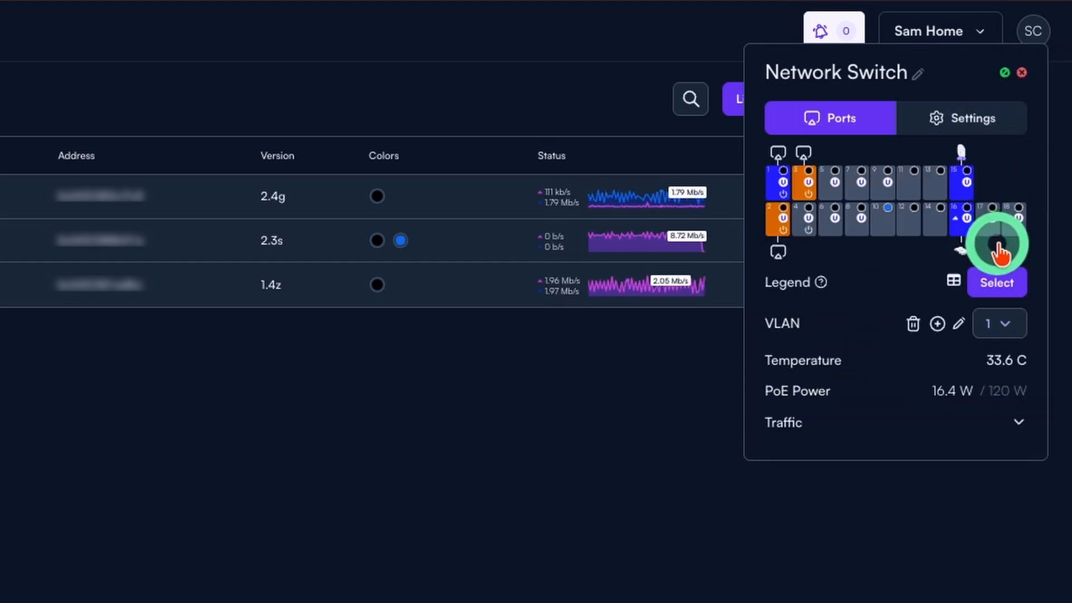
left_click(998, 284)
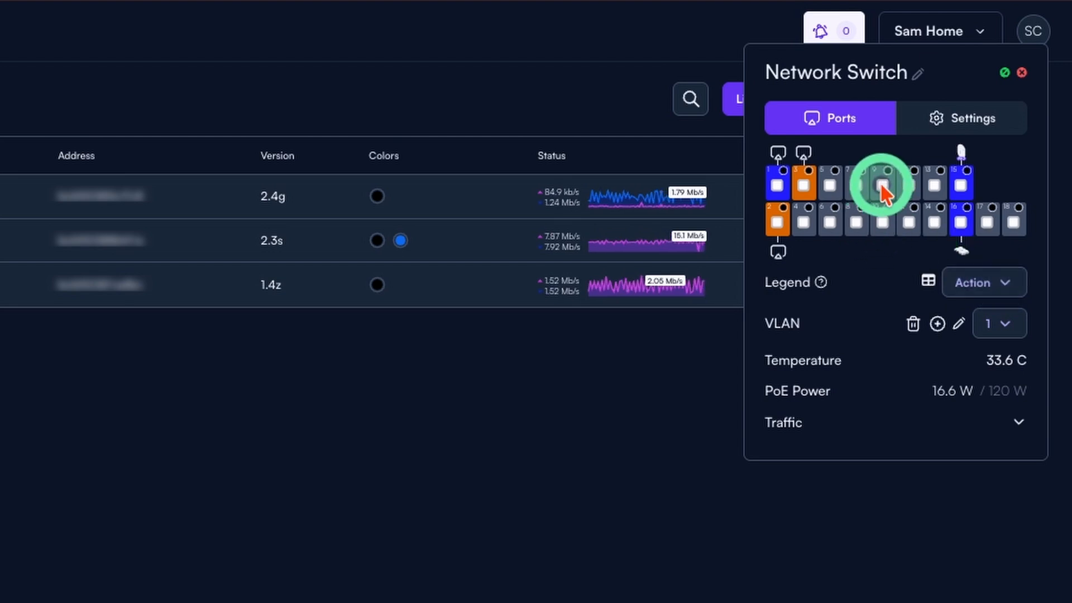
left_click(882, 221)
left_click(881, 189)
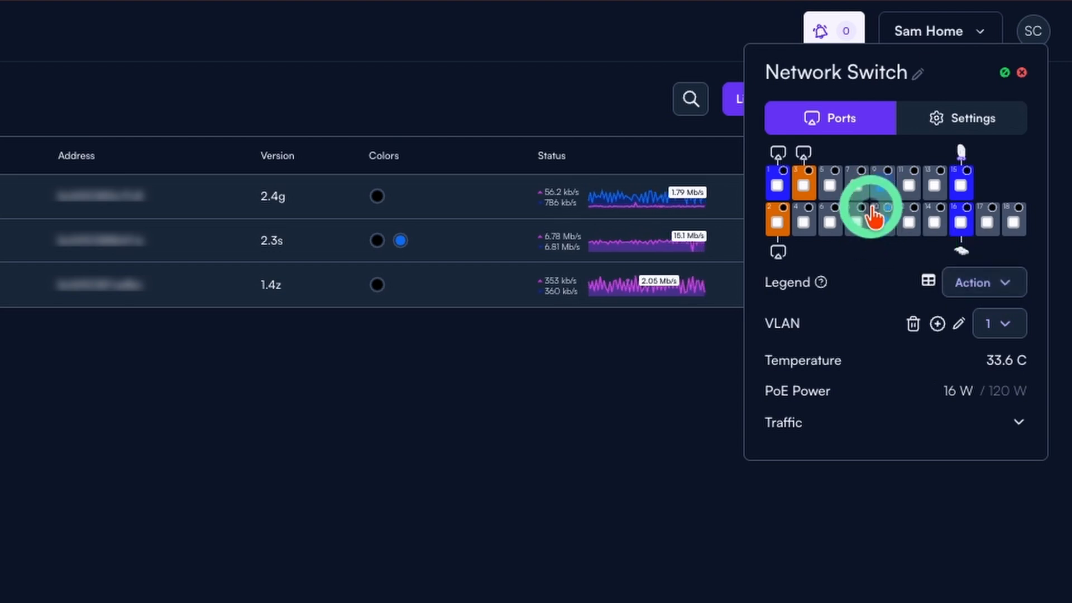
left_click(856, 222)
left_click(856, 186)
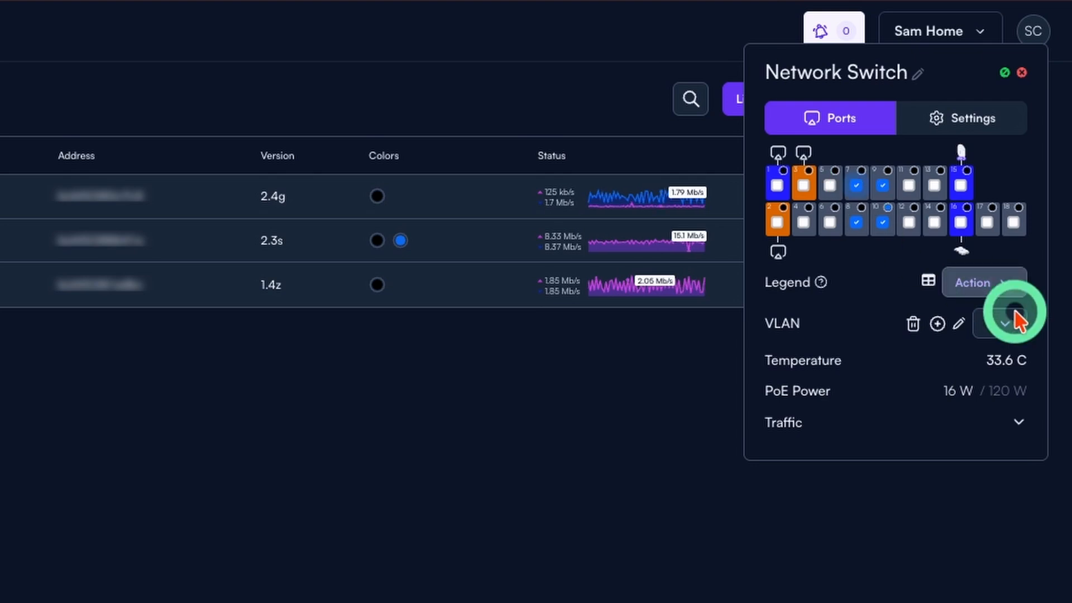
left_click(1004, 290)
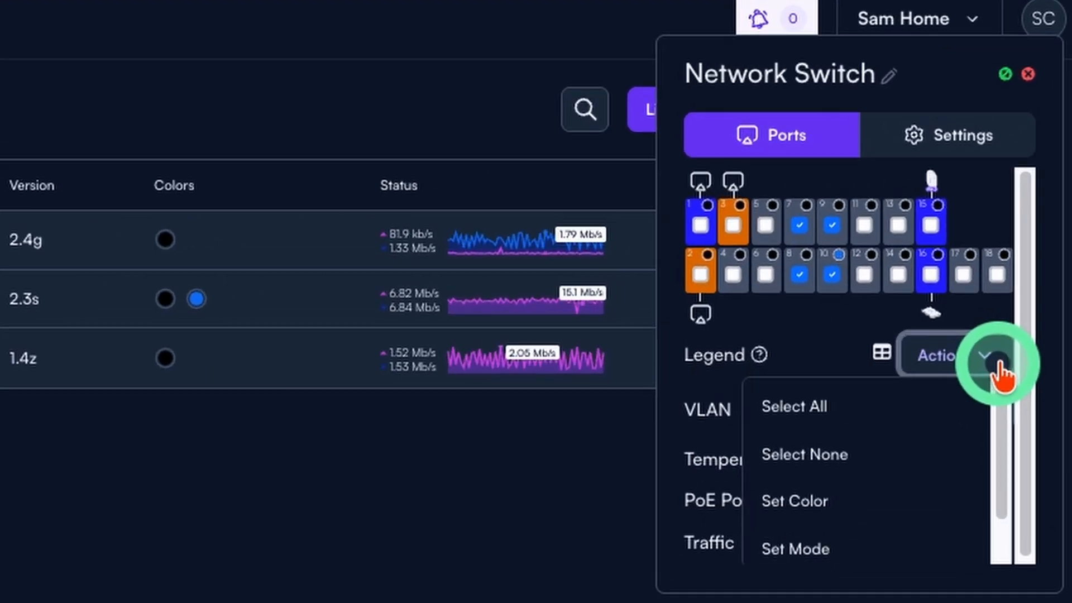
left_click(920, 499)
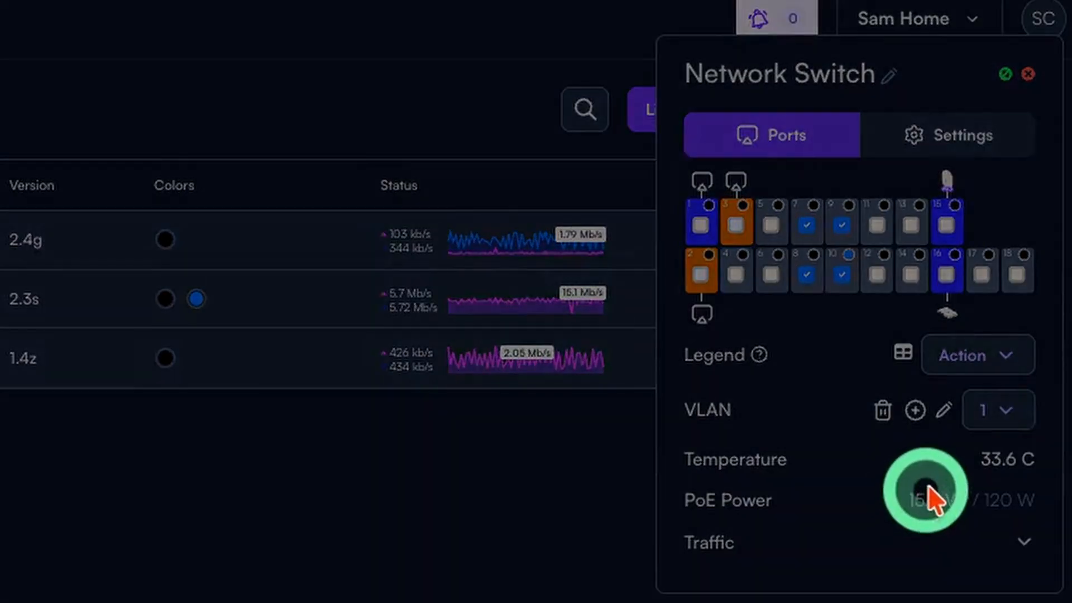
left_click(420, 126)
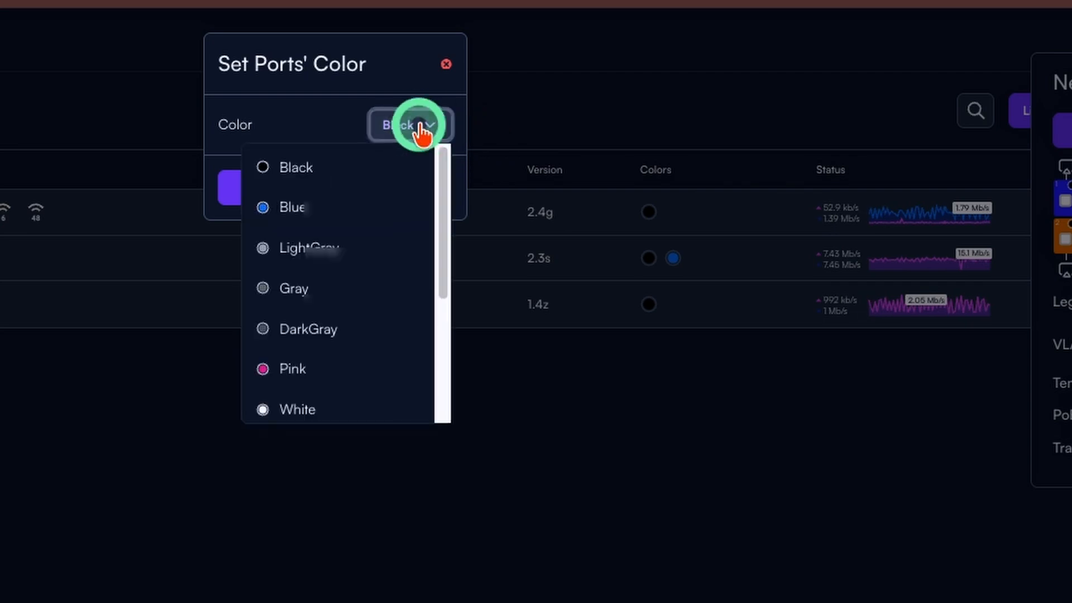
left_click(334, 208)
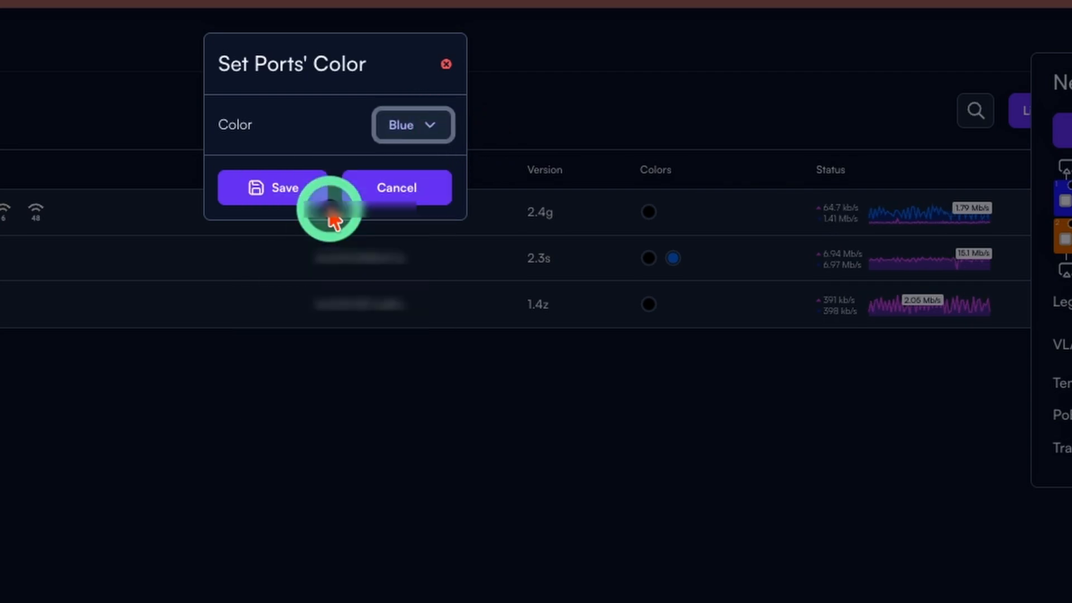
left_click(282, 195)
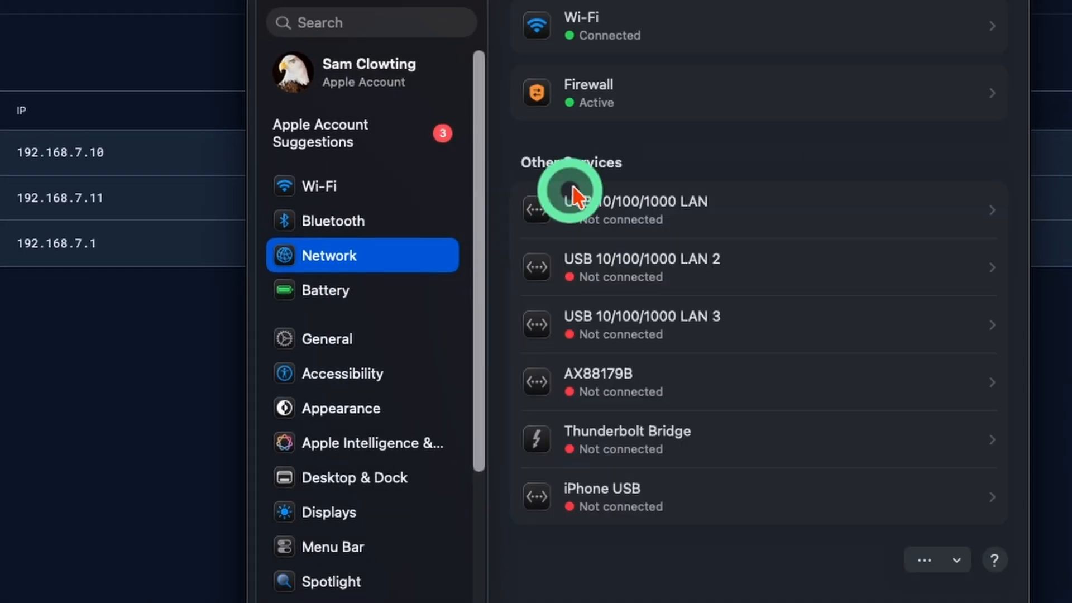
Step: Switch to the Mac's System Settings and check the IP address of USB 10/100/1000 LAN 2 on the different VLAN ports
left_click(693, 45)
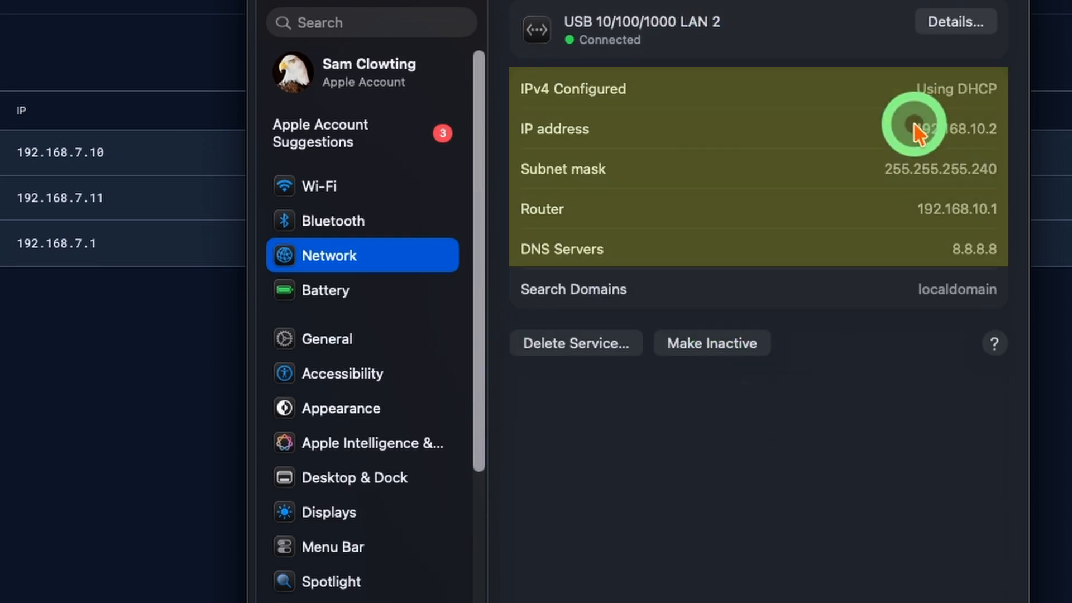
left_click_drag(917, 129, 1000, 131)
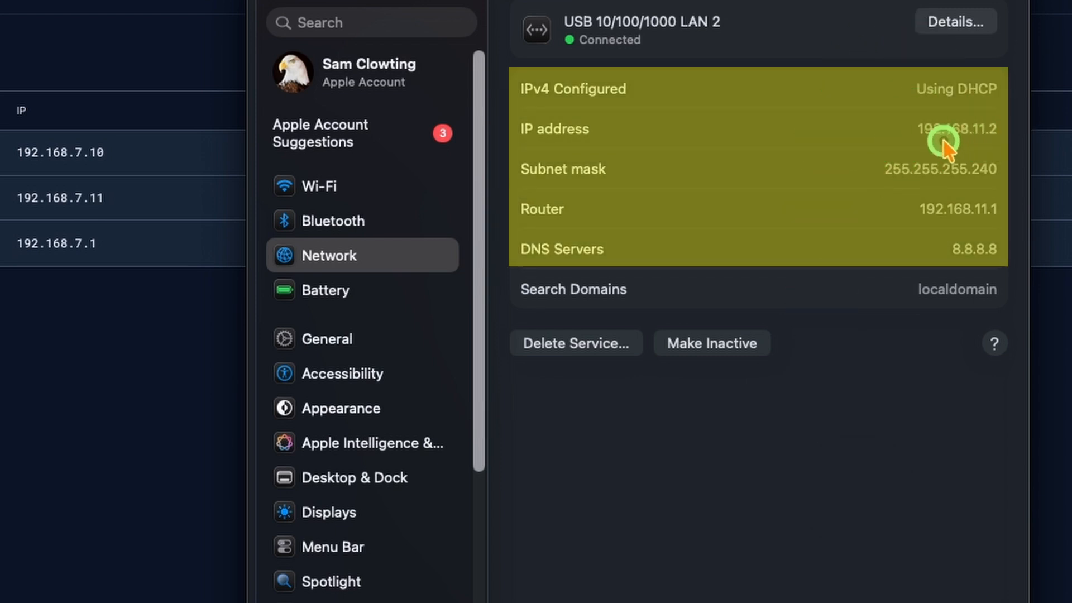
left_click_drag(922, 129, 989, 127)
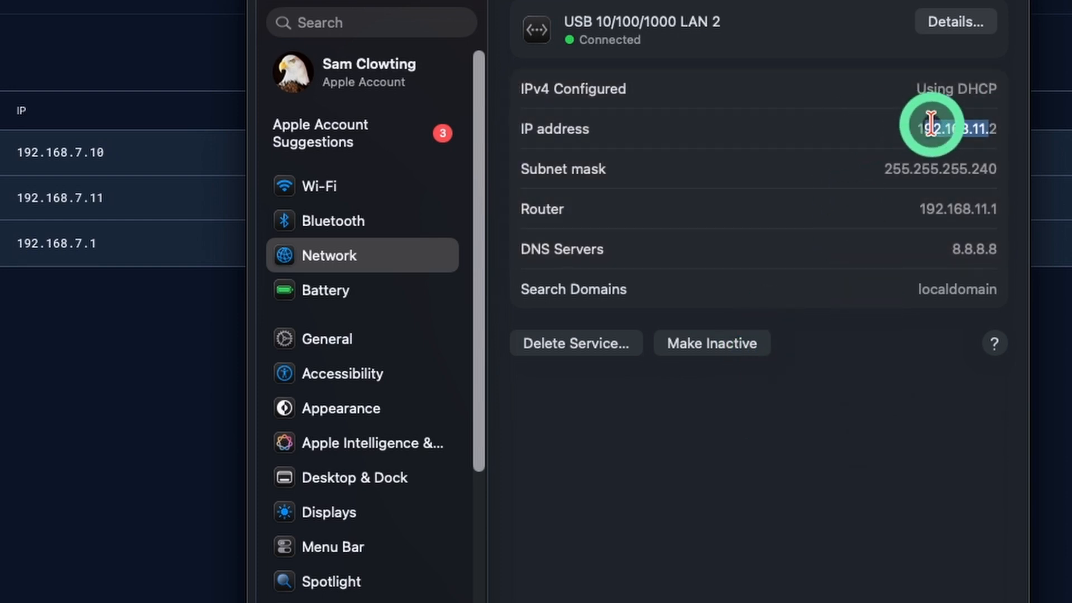
left_click(932, 125)
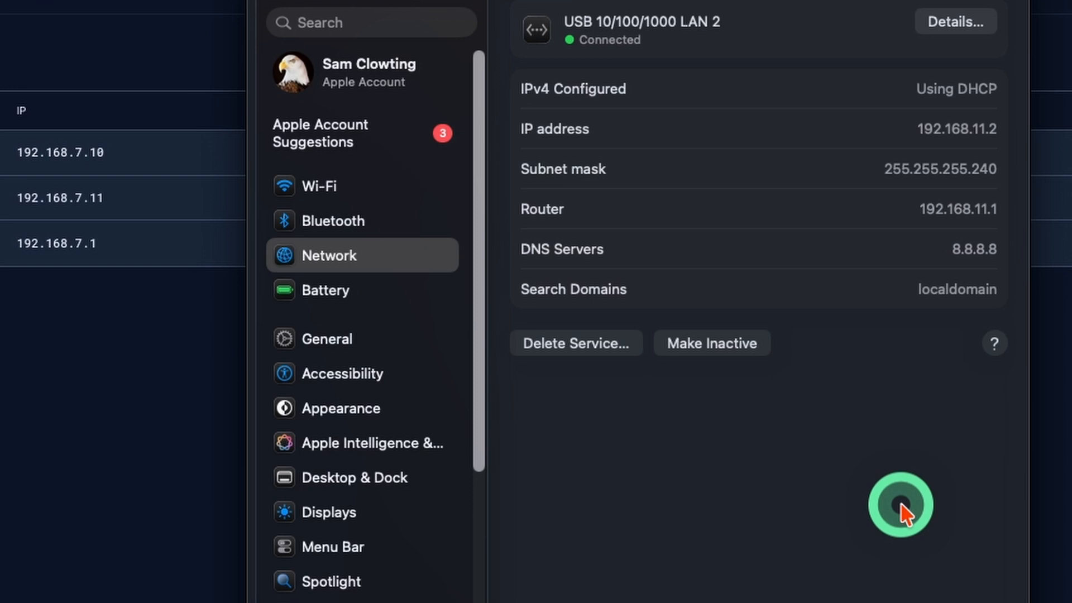